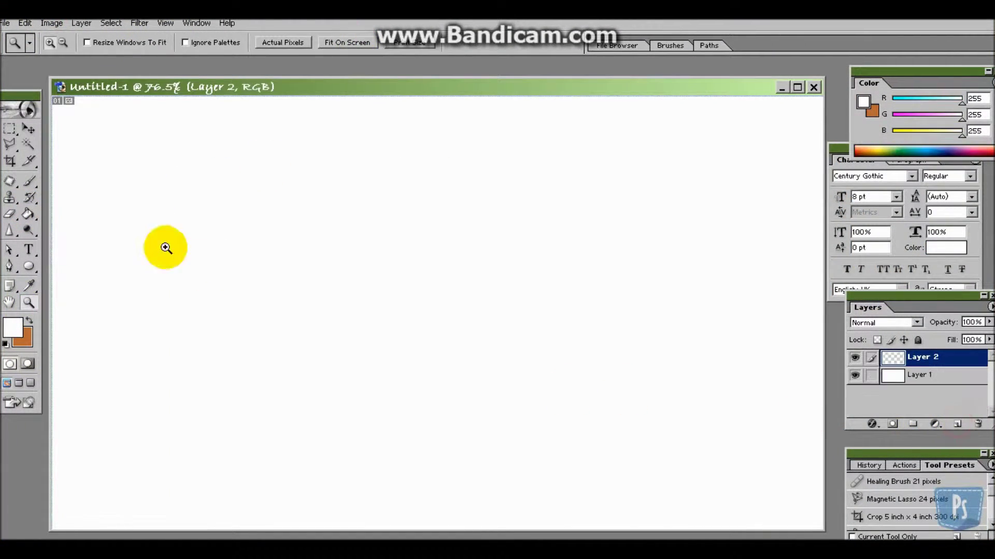
Outline the frog's tall body shape with the Pen tool and convert it to a selection
{"action": "key", "text": "p"}
{"action": "left_click", "coordinate": [496, 207]}
{"action": "left_click", "coordinate": [554, 282]}
{"action": "left_click", "coordinate": [554, 418]}
{"action": "left_click", "coordinate": [451, 442]}
{"action": "left_click", "coordinate": [448, 348]}
{"action": "left_click", "coordinate": [495, 208]}
{"action": "right_click", "coordinate": [557, 361]}
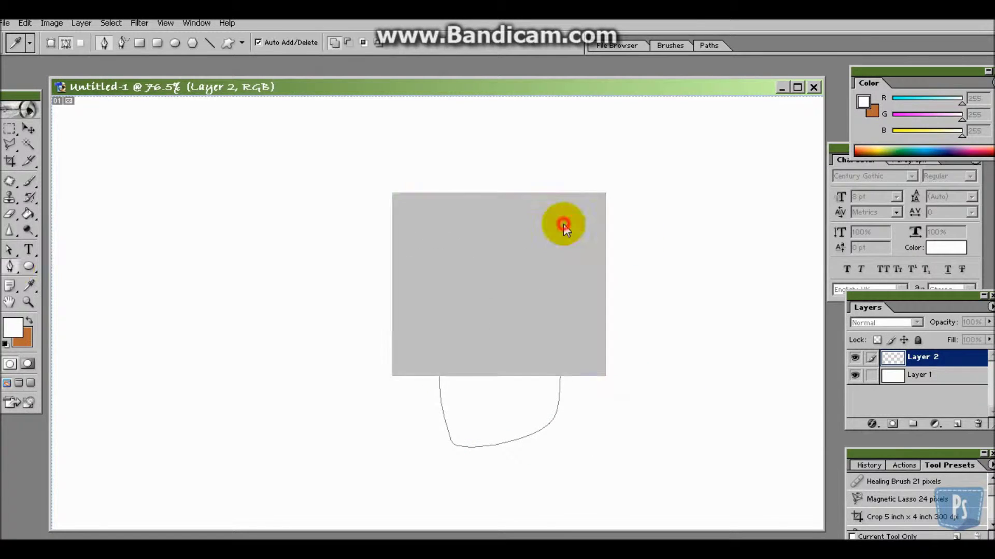
{"action": "left_click", "coordinate": [566, 221]}
{"action": "right_click", "coordinate": [378, 278]}
{"action": "left_click", "coordinate": [495, 306]}
{"action": "left_click", "coordinate": [570, 226]}
Paint the body selection solid green with the Brush, then deselect
{"action": "left_click", "coordinate": [29, 181]}
{"action": "left_click", "coordinate": [13, 327]}
{"action": "left_click", "coordinate": [845, 282]}
{"action": "left_click", "coordinate": [920, 357]}
{"action": "left_click_drag", "start_coordinate": [498, 246], "coordinate": [516, 411]}
{"action": "key", "text": "ctrl+d"}
Begin a Pen outline for a mouth notch on the body's right side
{"action": "key", "text": "p"}
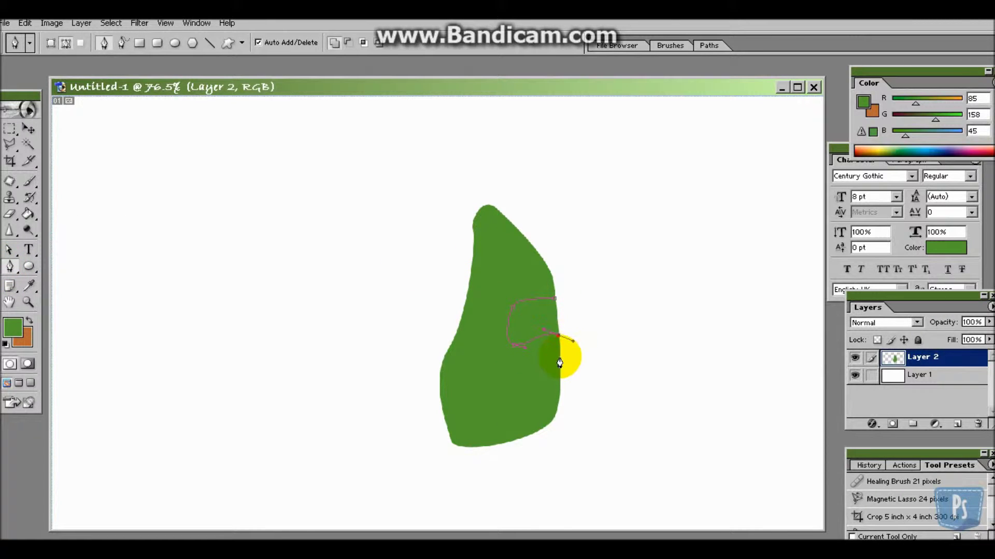
{"action": "left_click", "coordinate": [616, 366]}
{"action": "left_click", "coordinate": [607, 327]}
{"action": "left_click", "coordinate": [555, 299]}
Close the mouth notch path, make it a selection and delete the green inside
{"action": "right_click", "coordinate": [555, 299]}
{"action": "left_click", "coordinate": [575, 326]}
{"action": "left_click", "coordinate": [570, 226]}
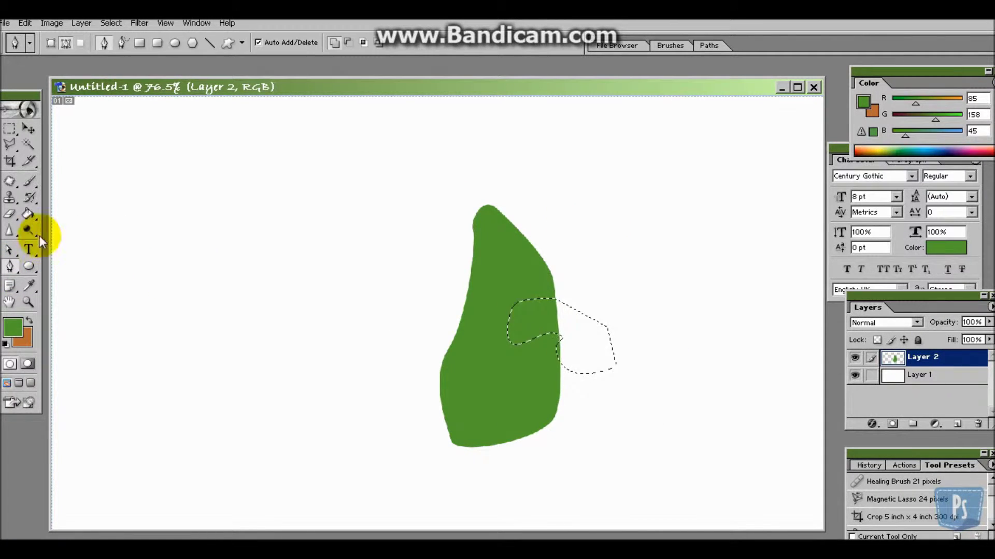
{"action": "key", "text": "Delete"}
Paint the notch dark red with a smaller brush, then deselect
{"action": "left_click", "coordinate": [29, 181]}
{"action": "left_click", "coordinate": [13, 327]}
{"action": "left_click", "coordinate": [734, 468]}
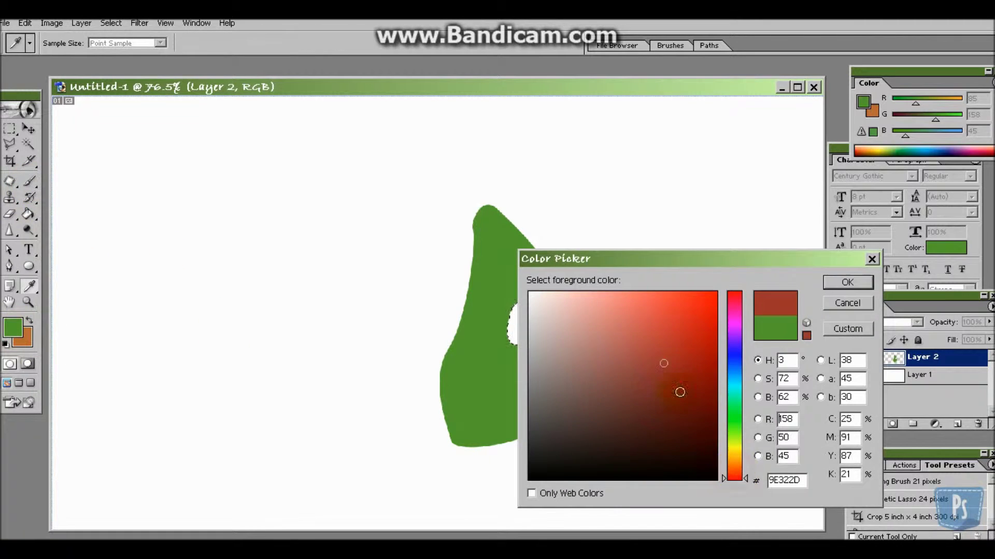
{"action": "left_click", "coordinate": [680, 391]}
{"action": "left_click", "coordinate": [847, 283]}
{"action": "left_click", "coordinate": [669, 46]}
{"action": "left_click", "coordinate": [688, 80]}
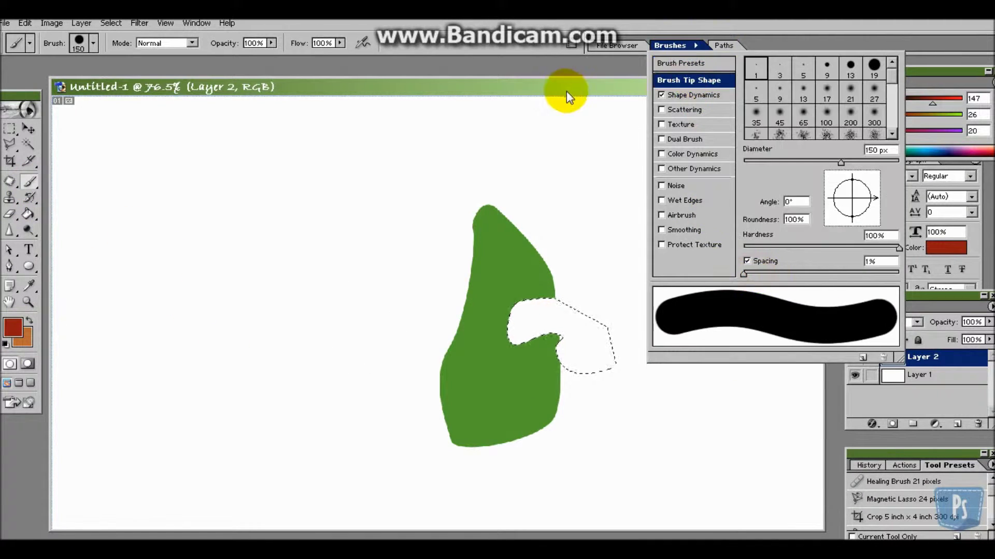
{"action": "left_click", "coordinate": [567, 92]}
{"action": "key", "text": "ctrl+d"}
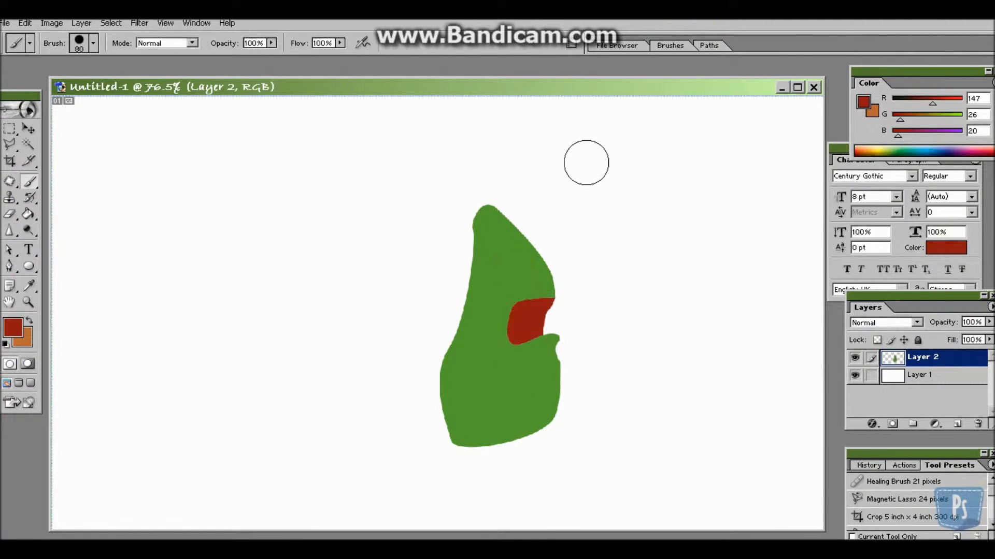
Undo the last action and reset the foreground colour to green
{"action": "key", "text": "ctrl+z"}
{"action": "left_click", "coordinate": [40, 289]}
{"action": "left_click", "coordinate": [27, 180]}
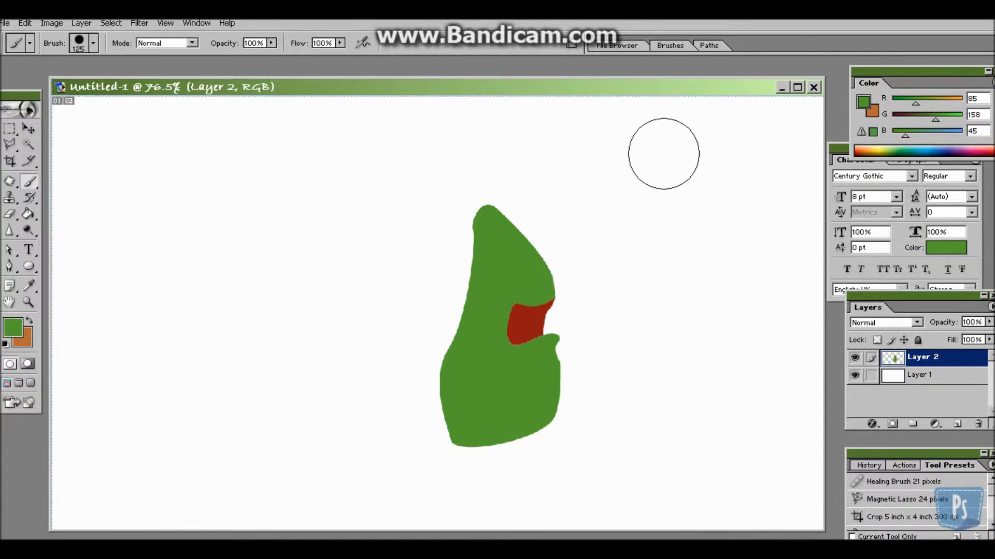
{"action": "left_click", "coordinate": [10, 267]}
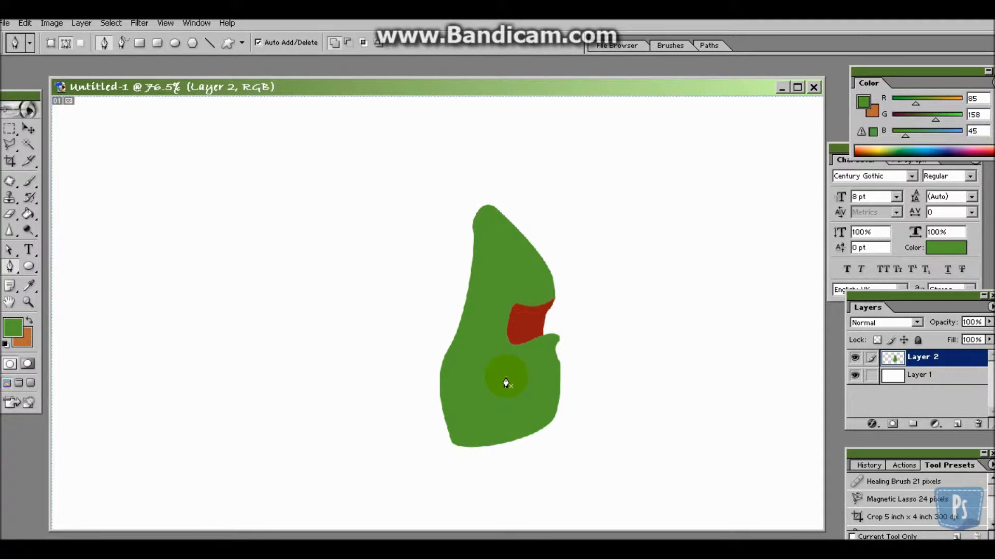
Outline an arm on the body's right and fill it green on a new layer
{"action": "left_click", "coordinate": [600, 361]}
{"action": "left_click", "coordinate": [593, 378]}
{"action": "key", "text": "ctrl+Return"}
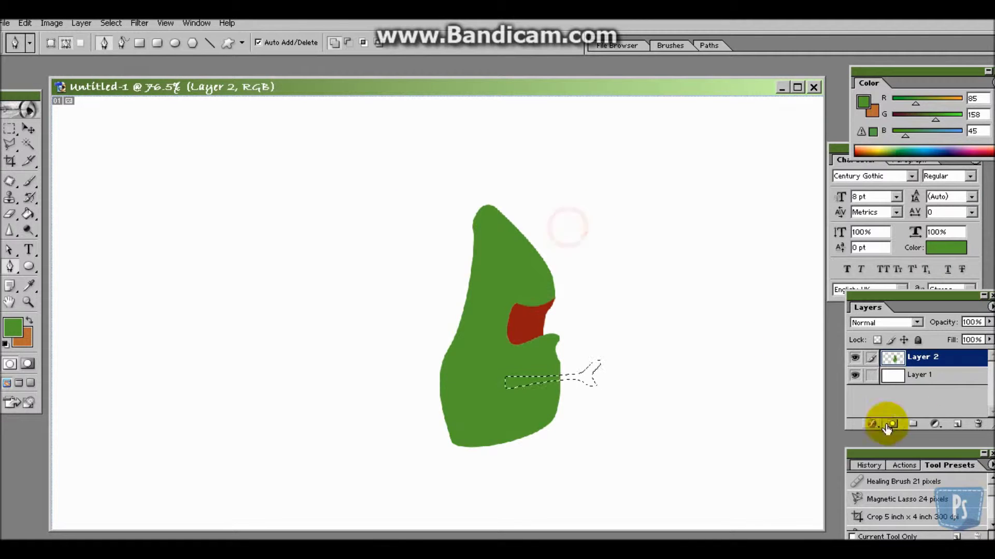
{"action": "left_click", "coordinate": [957, 424]}
{"action": "key", "text": "alt+BackSpace"}
Duplicate the arm layer, move the copy down and left, and zoom to 100%
{"action": "key", "text": "ctrl+j"}
{"action": "left_click", "coordinate": [29, 128]}
{"action": "left_click_drag", "start_coordinate": [592, 353], "coordinate": [560, 378]}
{"action": "key", "text": "z"}
{"action": "left_click", "coordinate": [629, 390]}
Outline the three-fingered hand shape and turn it into a selection for painting
{"action": "left_click", "coordinate": [10, 266]}
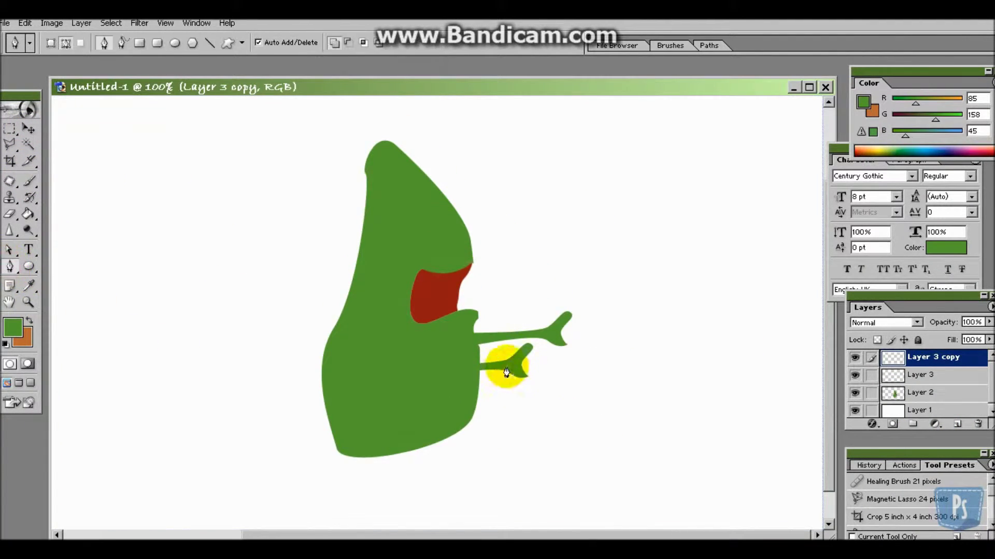
{"action": "right_click", "coordinate": [552, 336]}
{"action": "left_click", "coordinate": [601, 341]}
{"action": "key", "text": "Return"}
{"action": "key", "text": "b"}
{"action": "left_click", "coordinate": [560, 324]}
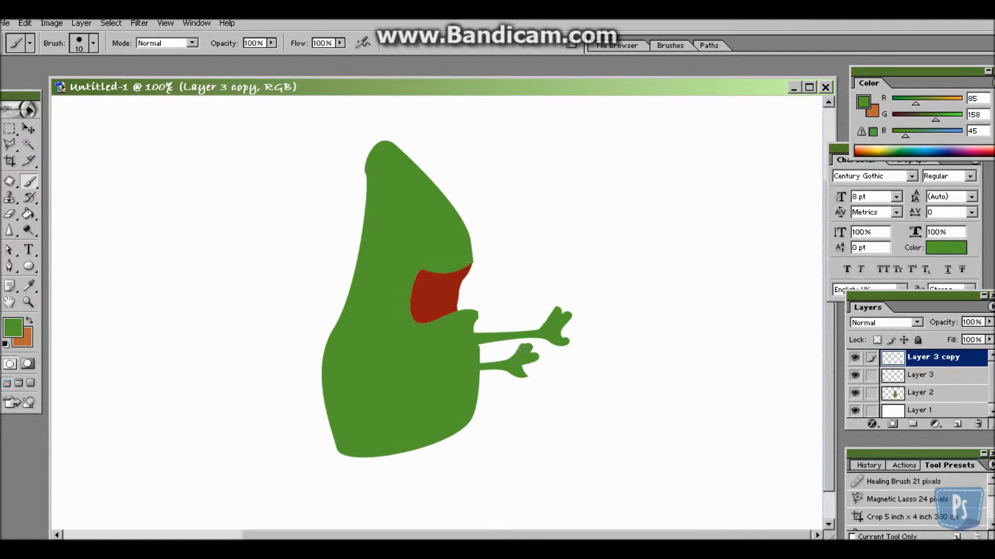
Check the arms with other layers hidden, then merge the two arm layers
{"action": "left_click", "coordinate": [855, 392]}
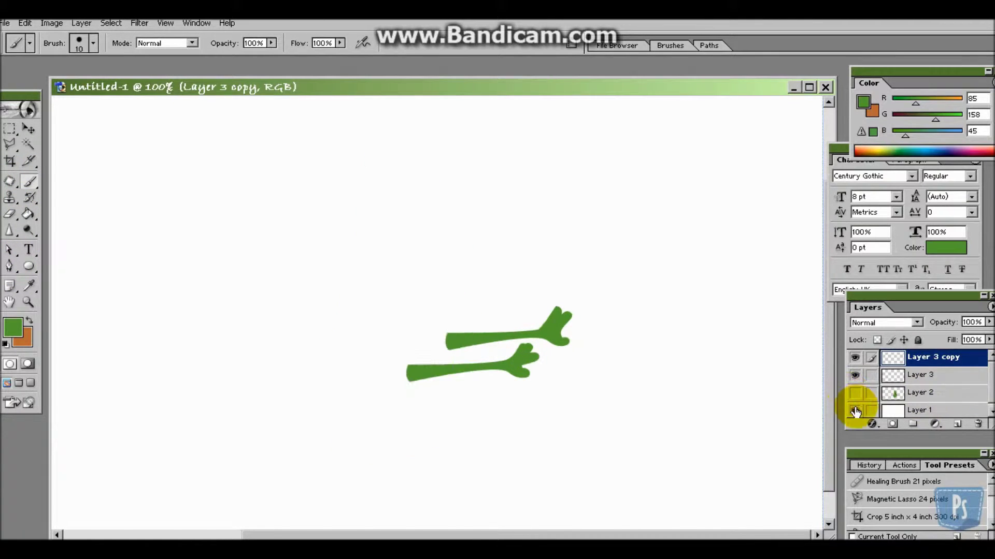
{"action": "left_click", "coordinate": [917, 375]}
{"action": "key", "text": "ctrl+e"}
{"action": "key", "text": "p"}
{"action": "left_click", "coordinate": [467, 339]}
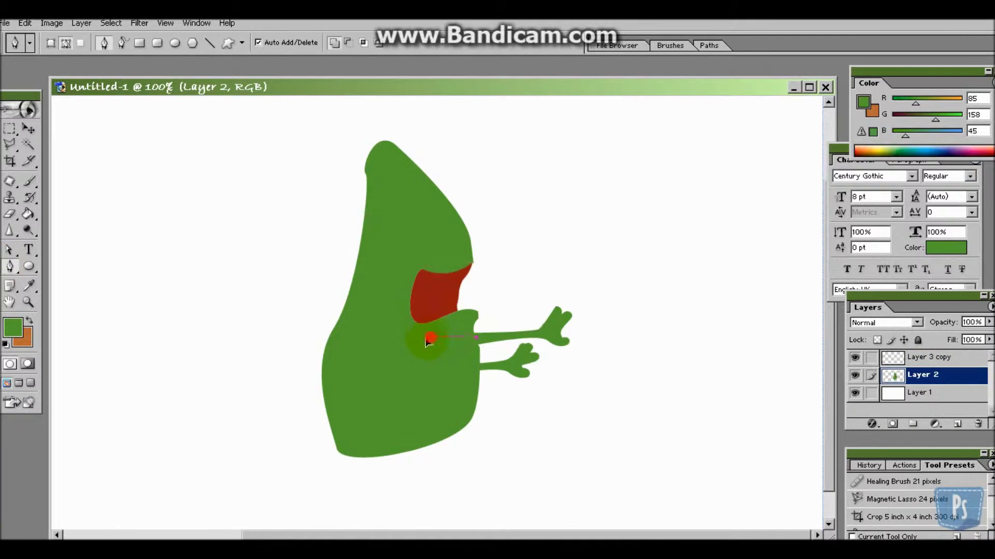
Convert the belly path to a selection and lighten that area
{"action": "right_click", "coordinate": [507, 365]}
{"action": "left_click", "coordinate": [523, 409]}
{"action": "left_click", "coordinate": [29, 231]}
{"action": "mouse_move", "coordinate": [424, 373]}
{"action": "left_mouse_down"}
{"action": "mouse_move", "coordinate": [300, 367]}
{"action": "mouse_move", "coordinate": [443, 428]}
{"action": "mouse_move", "coordinate": [489, 328]}
{"action": "mouse_move", "coordinate": [515, 351]}
{"action": "mouse_move", "coordinate": [519, 215]}
{"action": "left_mouse_up"}
Paint the belly selection solid orange and deselect
{"action": "left_click", "coordinate": [12, 327]}
{"action": "left_click", "coordinate": [732, 318]}
{"action": "left_click", "coordinate": [673, 333]}
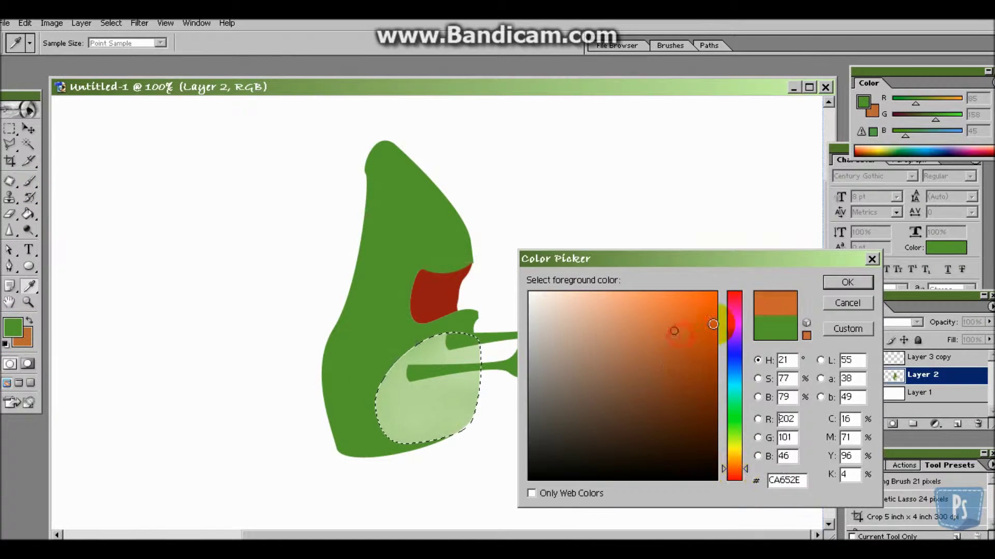
{"action": "left_click", "coordinate": [846, 282]}
{"action": "key", "text": "b"}
{"action": "left_click_drag", "start_coordinate": [466, 373], "coordinate": [382, 354]}
{"action": "left_click_drag", "start_coordinate": [425, 394], "coordinate": [477, 288]}
{"action": "key", "text": "ctrl+d"}
Move the arms up and left, then shift the upper arm outward to the right
{"action": "left_click", "coordinate": [922, 357]}
{"action": "key", "text": "v"}
{"action": "mouse_move", "coordinate": [441, 375]}
{"action": "left_mouse_down"}
{"action": "mouse_move", "coordinate": [423, 350]}
{"action": "mouse_move", "coordinate": [488, 329]}
{"action": "left_mouse_up"}
{"action": "left_click", "coordinate": [30, 148]}
{"action": "left_click", "coordinate": [28, 129]}
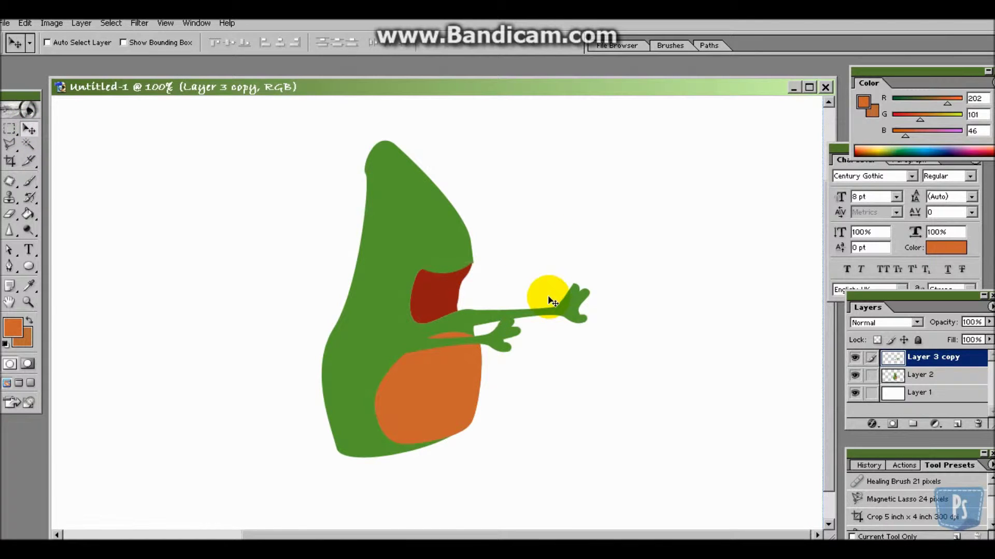
Draw a curved path at the frog's lower-left edge, then delete it
{"action": "left_click", "coordinate": [9, 266]}
{"action": "left_click_drag", "start_coordinate": [329, 424], "coordinate": [315, 453]}
{"action": "right_click", "coordinate": [355, 445]}
{"action": "left_click", "coordinate": [418, 365]}
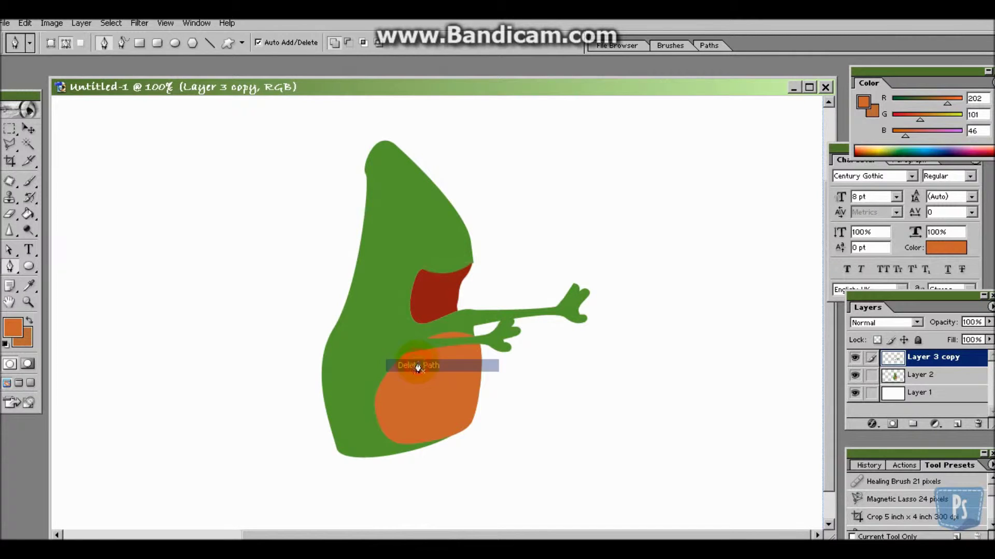
Start outlining a curved leg shape below the frog
{"action": "scroll", "coordinate": [412, 369], "scroll_direction": "down", "scroll_amount": 2}
{"action": "left_click", "coordinate": [424, 409]}
{"action": "left_click_drag", "start_coordinate": [434, 462], "coordinate": [440, 466]}
{"action": "left_click_drag", "start_coordinate": [325, 500], "coordinate": [325, 513]}
{"action": "left_click", "coordinate": [386, 456]}
{"action": "left_click_drag", "start_coordinate": [336, 417], "coordinate": [334, 410]}
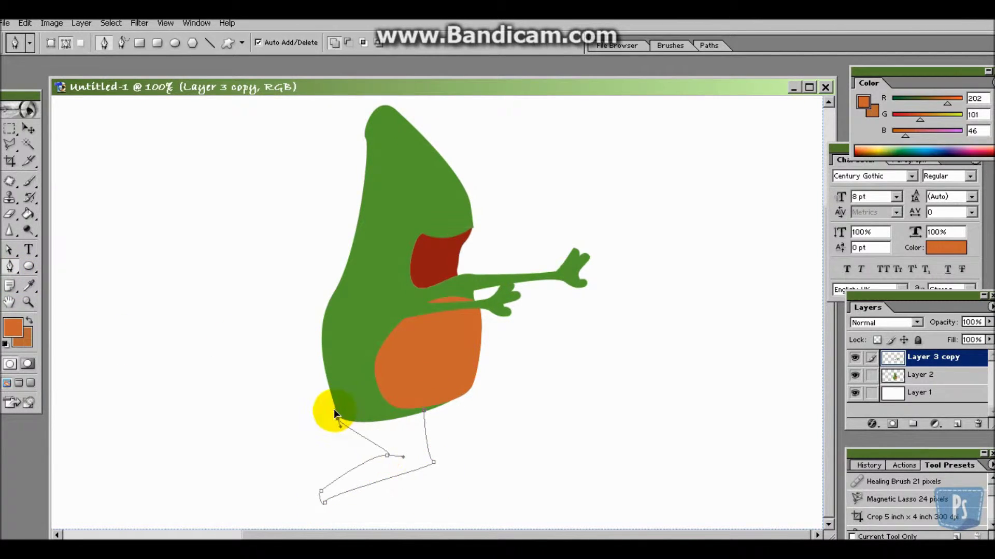
Outline the lower body under the belly, select it and paint it body green
{"action": "left_click_drag", "start_coordinate": [468, 388], "coordinate": [518, 311]}
{"action": "left_click", "coordinate": [340, 420]}
{"action": "right_click", "coordinate": [340, 419]}
{"action": "left_click", "coordinate": [570, 238]}
{"action": "left_click", "coordinate": [922, 374]}
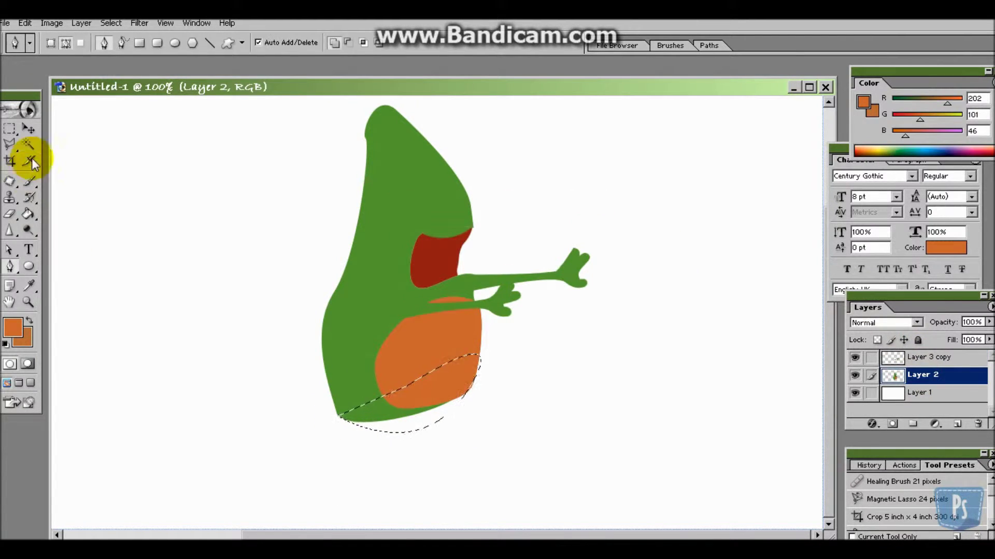
{"action": "left_click", "coordinate": [29, 285]}
{"action": "key", "text": "b"}
{"action": "left_click_drag", "start_coordinate": [551, 396], "coordinate": [382, 429]}
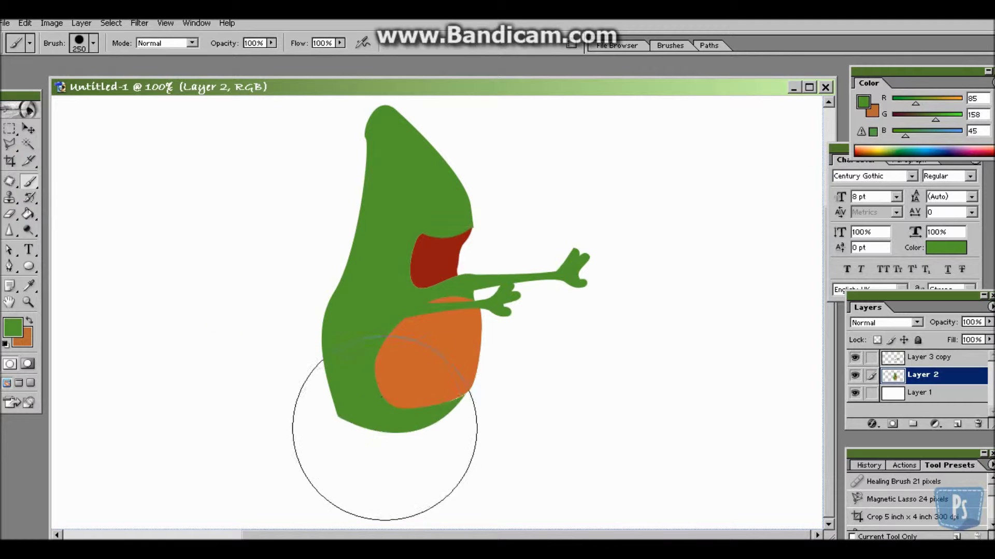
{"action": "key", "text": "ctrl+d"}
Outline the first leg below the belly and fill it green
{"action": "key", "text": "p"}
{"action": "left_click", "coordinate": [477, 410]}
{"action": "left_click", "coordinate": [466, 462]}
{"action": "left_click", "coordinate": [462, 422]}
{"action": "left_click", "coordinate": [444, 408]}
{"action": "right_click", "coordinate": [459, 377]}
{"action": "left_click", "coordinate": [508, 436]}
{"action": "key", "text": "alt+BackSpace"}
{"action": "key", "text": "ctrl+d"}
Outline the second curved leg and turn it into a selection for painting
{"action": "left_click", "coordinate": [362, 422]}
{"action": "left_click", "coordinate": [381, 451]}
{"action": "left_click_drag", "start_coordinate": [361, 478], "coordinate": [394, 459]}
{"action": "left_click", "coordinate": [387, 428]}
{"action": "right_click", "coordinate": [387, 428]}
{"action": "left_click", "coordinate": [436, 486]}
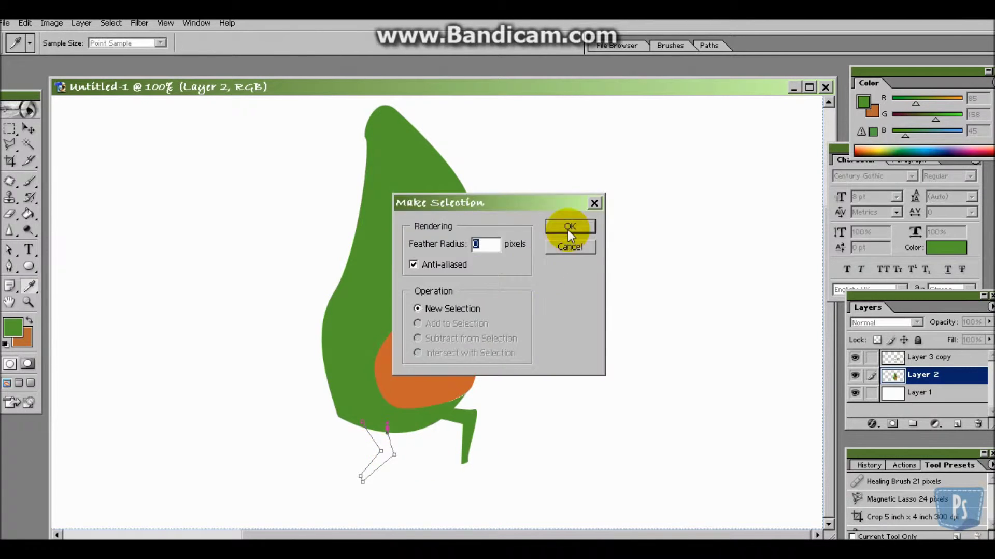
{"action": "left_click", "coordinate": [568, 230]}
{"action": "key", "text": "b"}
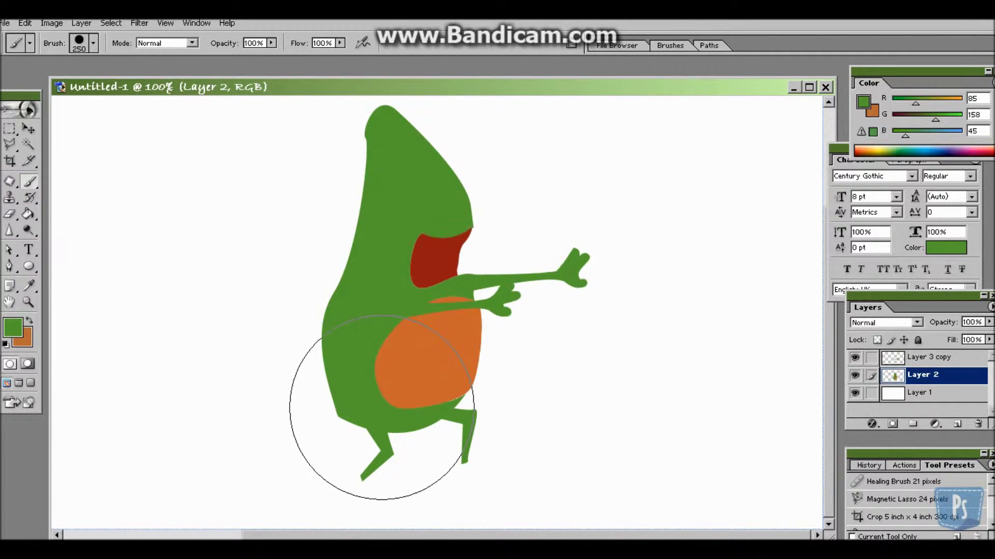
Draw an oval eye selection on the head on a new layer
{"action": "left_click", "coordinate": [958, 423]}
{"action": "key", "text": "m"}
{"action": "left_click_drag", "start_coordinate": [405, 168], "coordinate": [428, 214]}
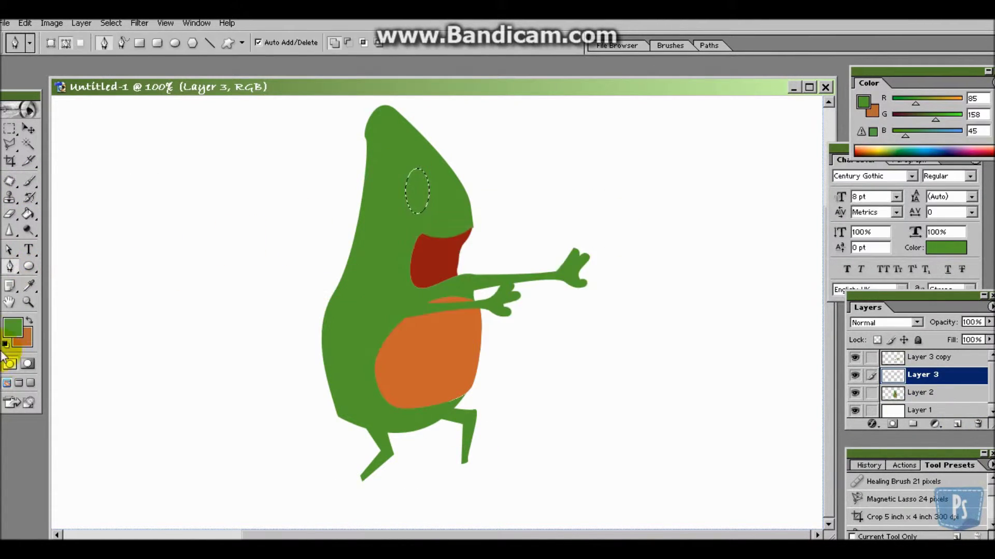
Fill the eye oval light grey and fill an inner iris oval with body green
{"action": "key", "text": "b"}
{"action": "key", "text": "x"}
{"action": "left_click", "coordinate": [381, 202]}
{"action": "key", "text": "z"}
{"action": "mouse_move", "coordinate": [362, 162]}
{"action": "left_mouse_down"}
{"action": "mouse_move", "coordinate": [472, 219]}
{"action": "mouse_move", "coordinate": [552, 380]}
{"action": "left_mouse_up"}
{"action": "left_click", "coordinate": [32, 179]}
{"action": "key", "text": "bracketleft"}
{"action": "key", "text": "bracketleft"}
{"action": "key", "text": "bracketleft"}
{"action": "left_click", "coordinate": [289, 244]}
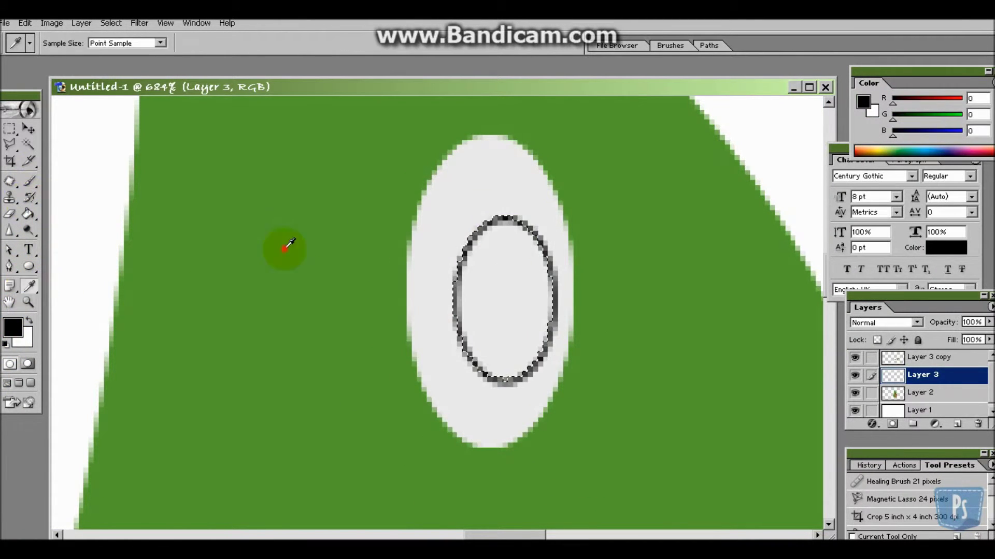
{"action": "key", "text": "alt+BackSpace"}
Add a black pupil using a 0 px feather oval selection
{"action": "left_click", "coordinate": [9, 128]}
{"action": "left_click", "coordinate": [487, 273]}
{"action": "left_click_drag", "start_coordinate": [136, 44], "coordinate": [100, 71]}
{"action": "left_click", "coordinate": [13, 328]}
{"action": "left_click", "coordinate": [846, 273]}
{"action": "key", "text": "alt+BackSpace"}
Dodge and burn the green iris, then set white for the highlight
{"action": "key", "text": "o"}
{"action": "mouse_move", "coordinate": [477, 248]}
{"action": "left_mouse_down"}
{"action": "mouse_move", "coordinate": [472, 236]}
{"action": "mouse_move", "coordinate": [541, 225]}
{"action": "mouse_move", "coordinate": [429, 269]}
{"action": "left_mouse_up"}
{"action": "key", "text": "shift+o"}
{"action": "key", "text": "1"}
{"action": "left_click_drag", "start_coordinate": [518, 244], "coordinate": [495, 225]}
{"action": "key", "text": "ctrl+d"}
{"action": "key", "text": "b"}
{"action": "left_click", "coordinate": [30, 320]}
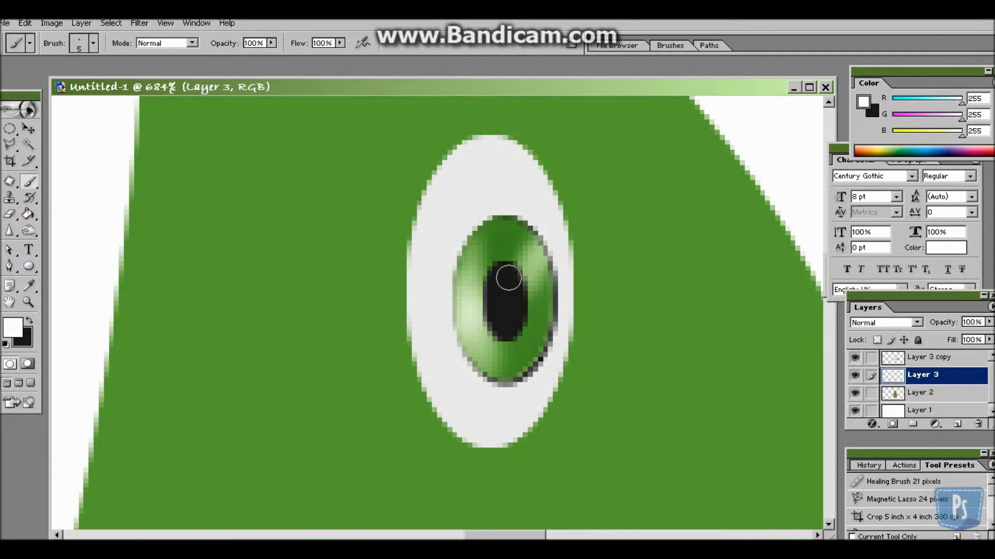
Duplicate the eye layer and move the second eye beside the first
{"action": "key", "text": "ctrl+0"}
{"action": "key", "text": "ctrl+j"}
{"action": "key", "text": "v"}
{"action": "left_click_drag", "start_coordinate": [527, 267], "coordinate": [550, 266]}
On the body layer, trace and darken the frog's left side
{"action": "left_click", "coordinate": [922, 410]}
{"action": "left_click", "coordinate": [30, 181]}
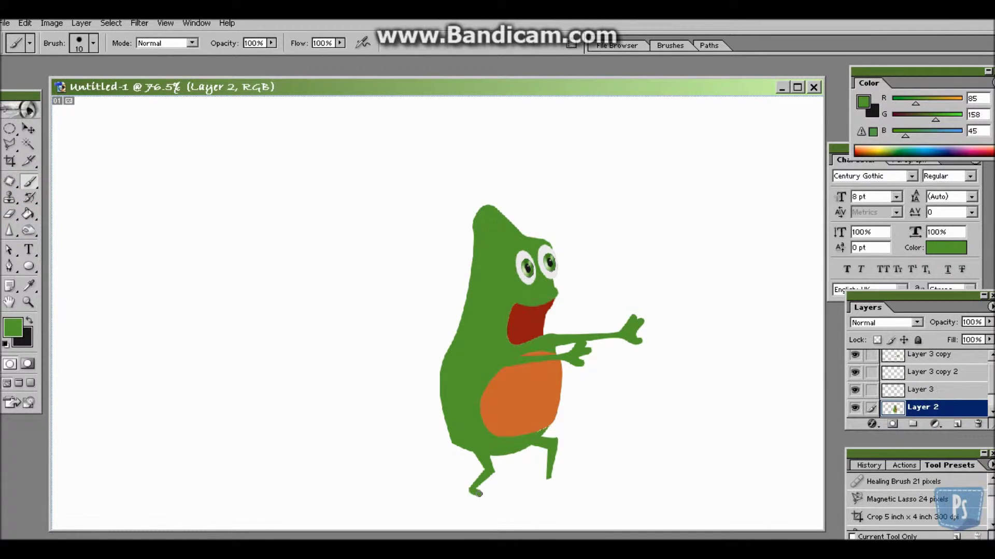
{"action": "key", "text": "p"}
{"action": "left_click", "coordinate": [463, 227]}
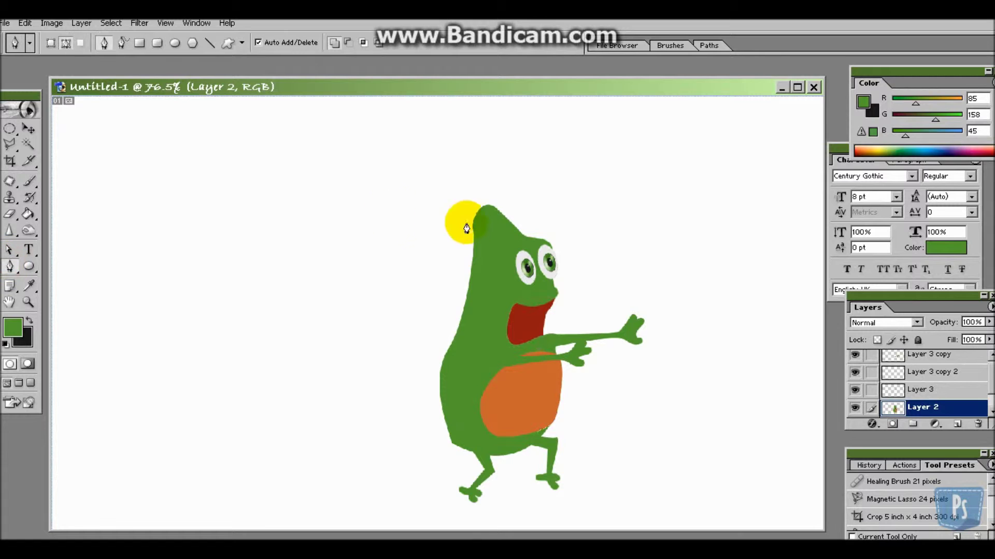
{"action": "key", "text": "ctrl+Return"}
{"action": "left_click", "coordinate": [22, 218]}
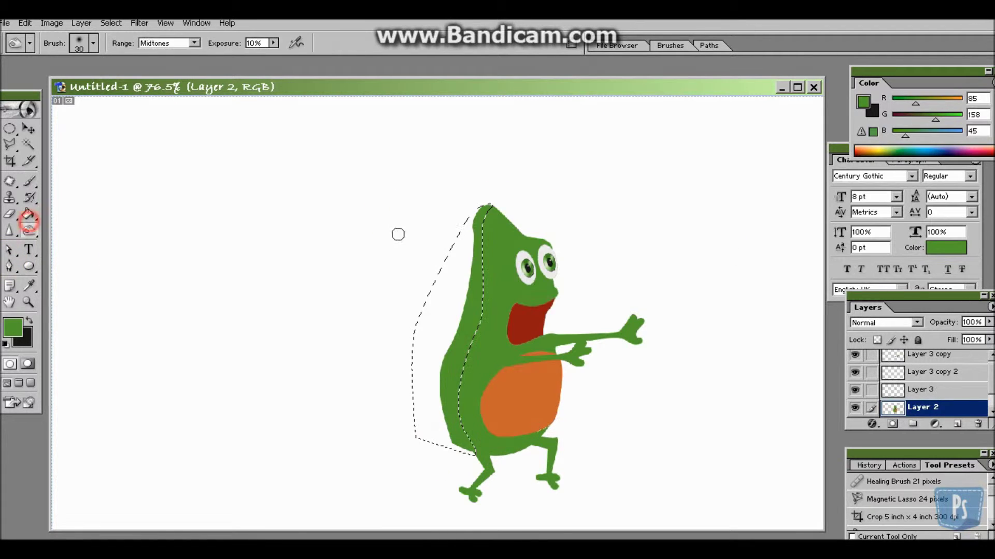
{"action": "left_click_drag", "start_coordinate": [466, 259], "coordinate": [444, 422]}
{"action": "key", "text": "ctrl+d"}
{"action": "left_click", "coordinate": [9, 266]}
Begin a curved pen outline around the eye near the head
{"action": "left_click", "coordinate": [512, 247]}
{"action": "left_click_drag", "start_coordinate": [548, 242], "coordinate": [564, 242]}
{"action": "left_click", "coordinate": [556, 285]}
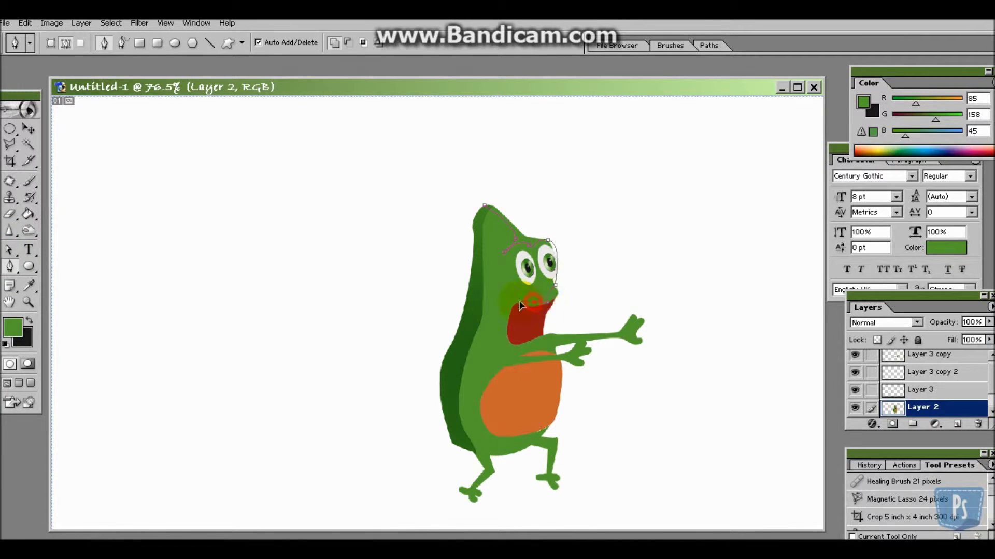
Outline the left eye socket, select it and shade it darker
{"action": "key", "text": "ctrl+Return"}
{"action": "key", "text": "o"}
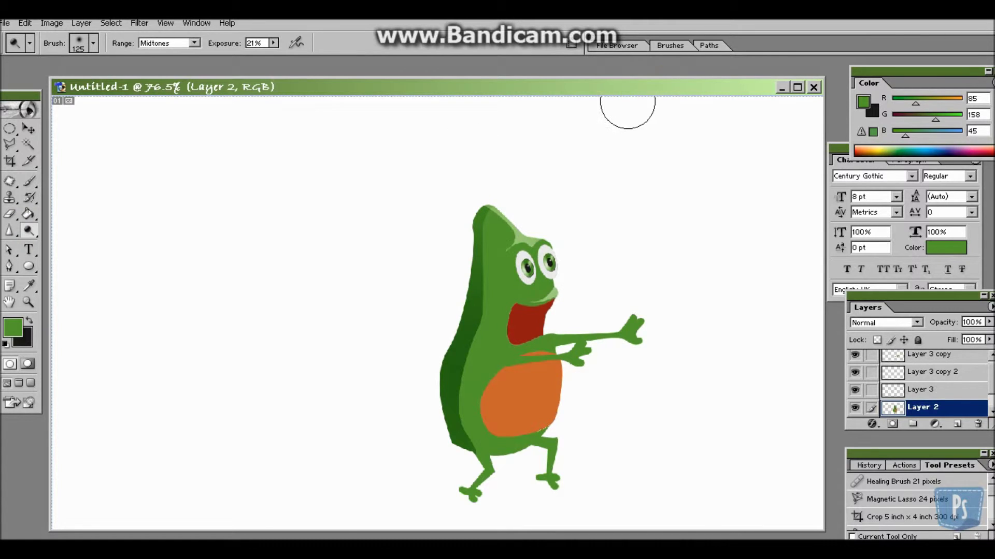
{"action": "key", "text": "p"}
{"action": "left_click", "coordinate": [382, 203]}
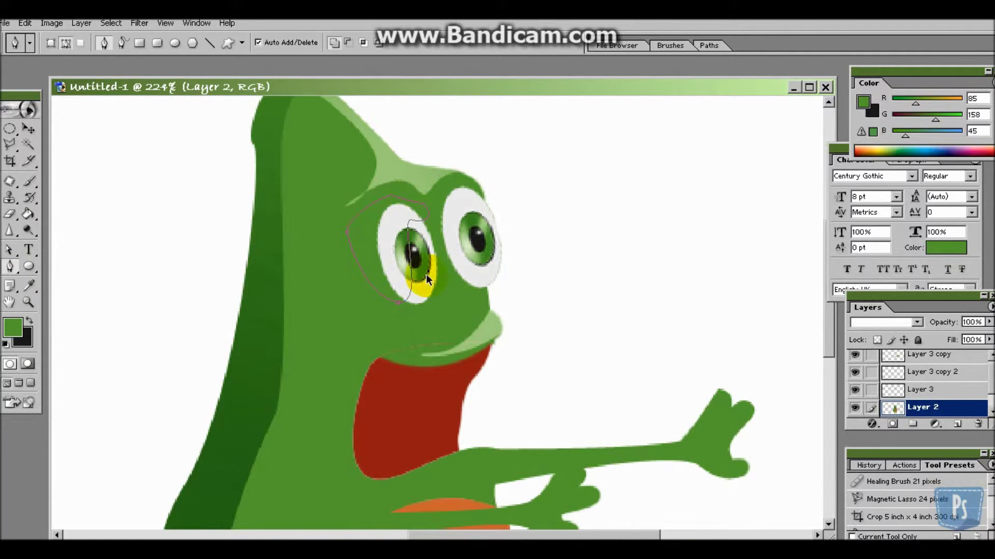
{"action": "left_click", "coordinate": [398, 305]}
{"action": "scroll", "coordinate": [427, 211], "scroll_direction": "up", "scroll_amount": 2}
{"action": "right_click", "coordinate": [422, 355]}
{"action": "left_click", "coordinate": [524, 317]}
{"action": "key", "text": "Return"}
{"action": "key", "text": "o"}
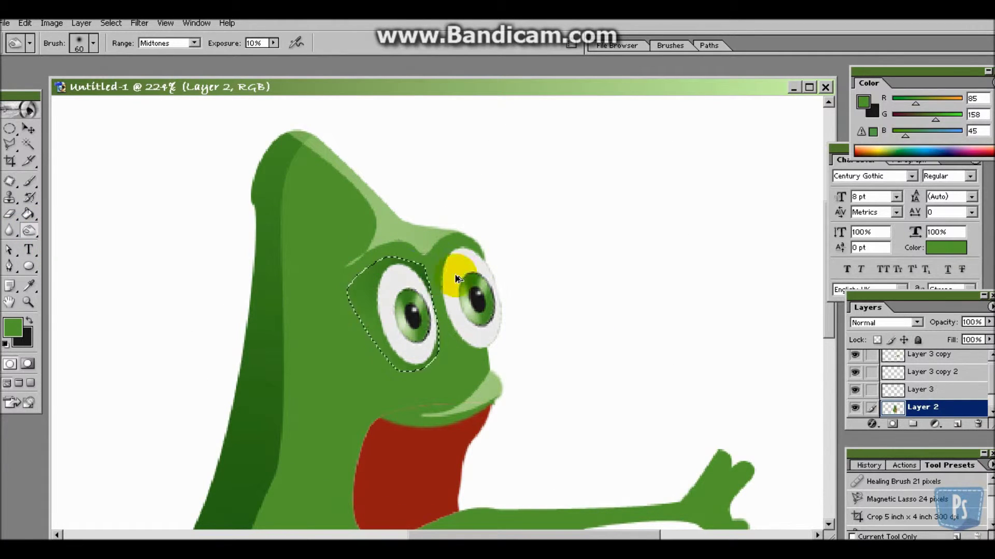
{"action": "key", "text": "ctrl+d"}
Select and shade the right eye socket from its outline
{"action": "scroll", "coordinate": [533, 156], "scroll_direction": "up", "scroll_amount": 1}
{"action": "key", "text": "p"}
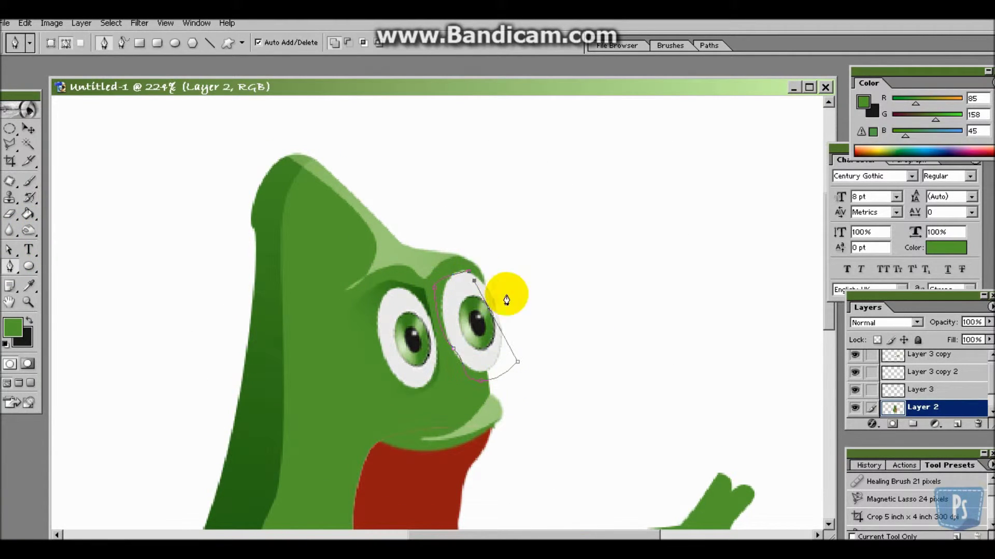
{"action": "key", "text": "ctrl+Return"}
{"action": "key", "text": "o"}
{"action": "key", "text": "p"}
{"action": "right_click", "coordinate": [443, 261]}
{"action": "key", "text": "Escape"}
Outline the brow between the eyes and turn it into a selection
{"action": "key", "text": "o"}
{"action": "key", "text": "p"}
{"action": "left_click", "coordinate": [440, 271]}
{"action": "right_click", "coordinate": [441, 270]}
{"action": "left_click", "coordinate": [572, 224]}
{"action": "key", "text": "o"}
Shade the eyebrow ridge, then fit the whole frog on screen
{"action": "scroll", "coordinate": [440, 233], "scroll_direction": "down", "scroll_amount": 3}
{"action": "key", "text": "p"}
{"action": "left_click", "coordinate": [439, 201]}
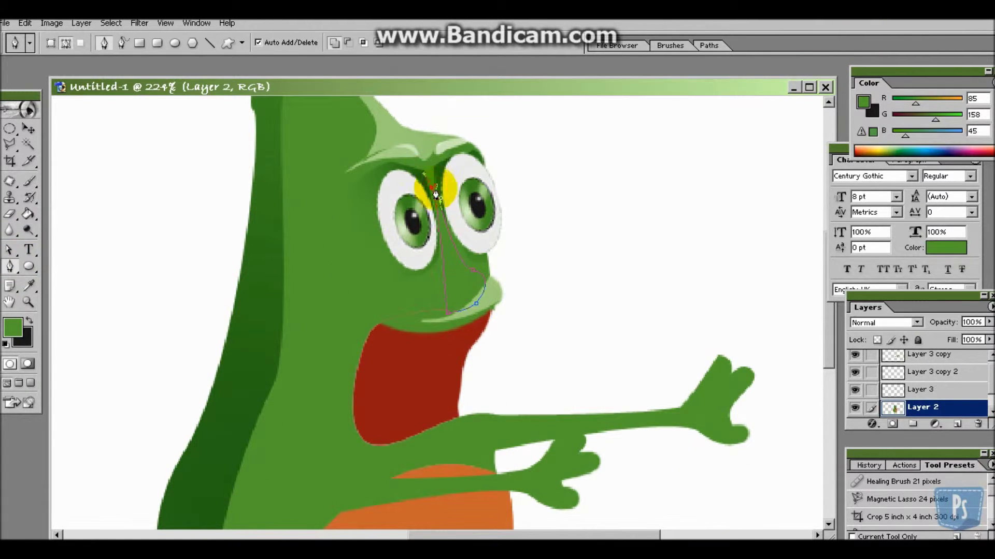
{"action": "key", "text": "ctrl+Return"}
{"action": "key", "text": "o"}
{"action": "key", "text": "ctrl+minus"}
{"action": "key", "text": "z"}
{"action": "left_click", "coordinate": [349, 45]}
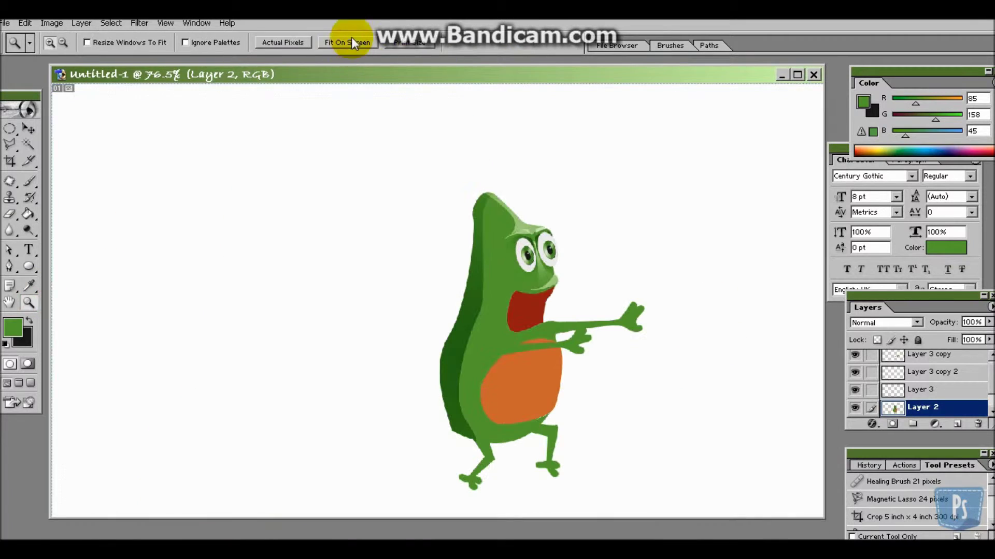
Trace the gill ridges into a selection and fit the frog on screen
{"action": "left_click_drag", "start_coordinate": [445, 207], "coordinate": [559, 347]}
{"action": "key", "text": "p"}
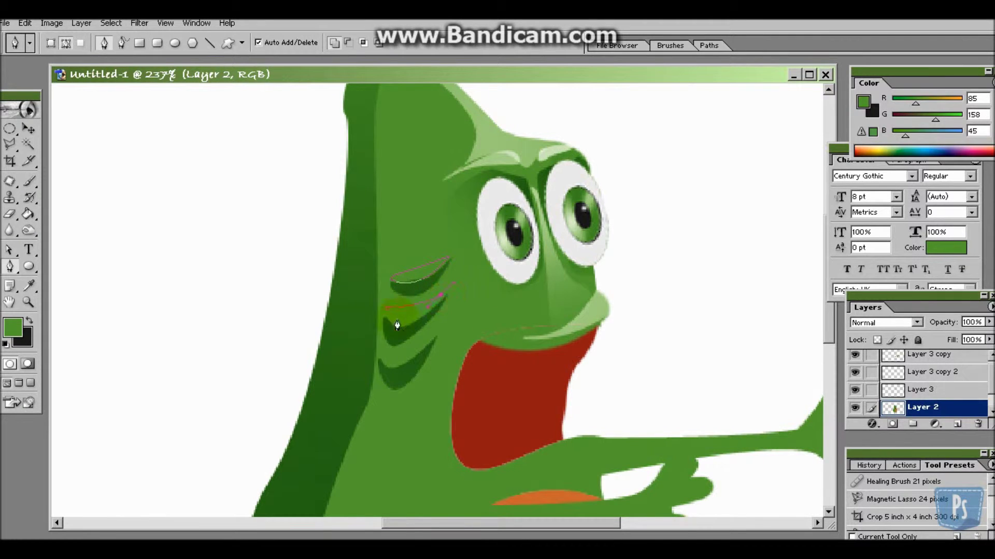
{"action": "right_click", "coordinate": [378, 342]}
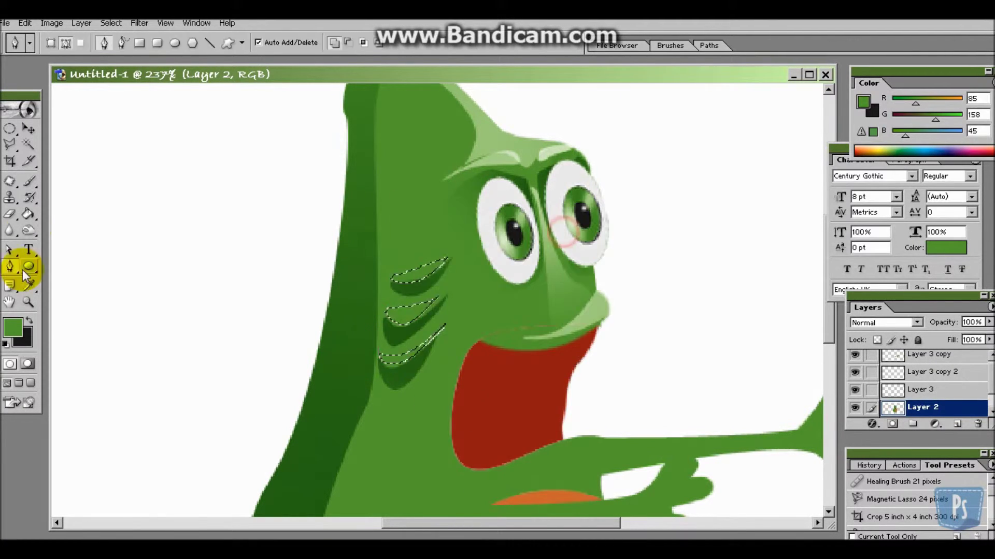
{"action": "left_click", "coordinate": [567, 224]}
{"action": "key", "text": "z"}
{"action": "left_click", "coordinate": [358, 43]}
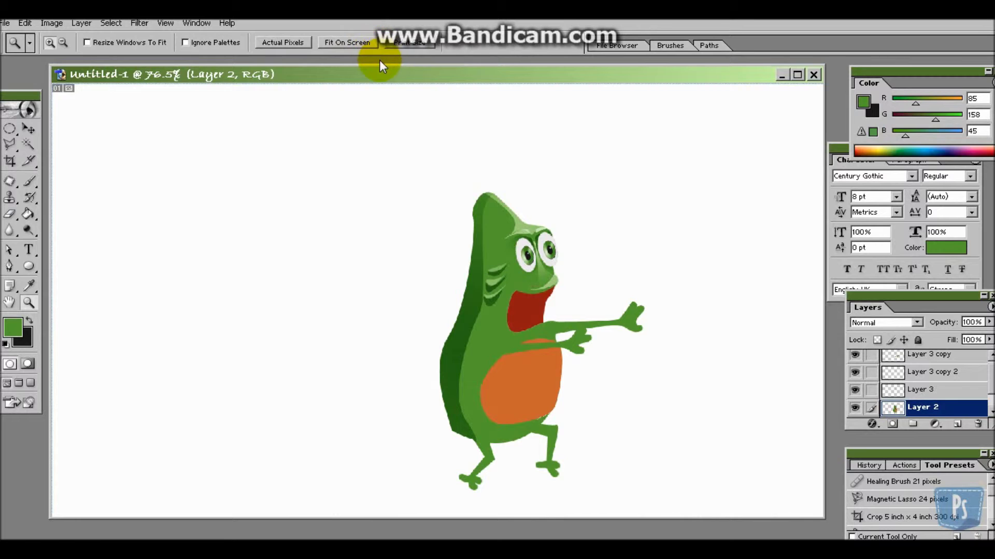
Select and lighten the right side of the orange belly
{"action": "key", "text": "b"}
{"action": "key", "text": "p"}
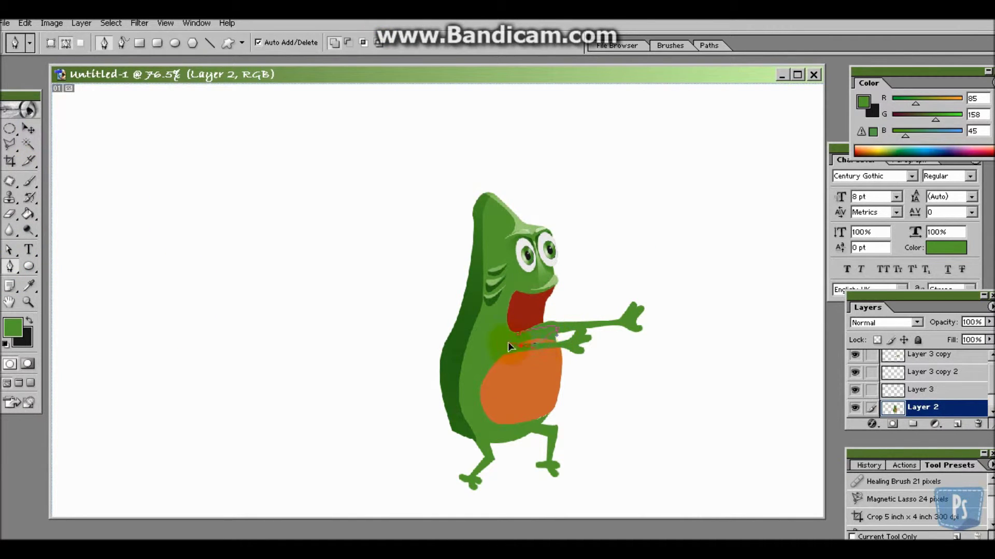
{"action": "key", "text": "ctrl+Return"}
{"action": "key", "text": "o"}
{"action": "left_click_drag", "start_coordinate": [554, 342], "coordinate": [549, 445]}
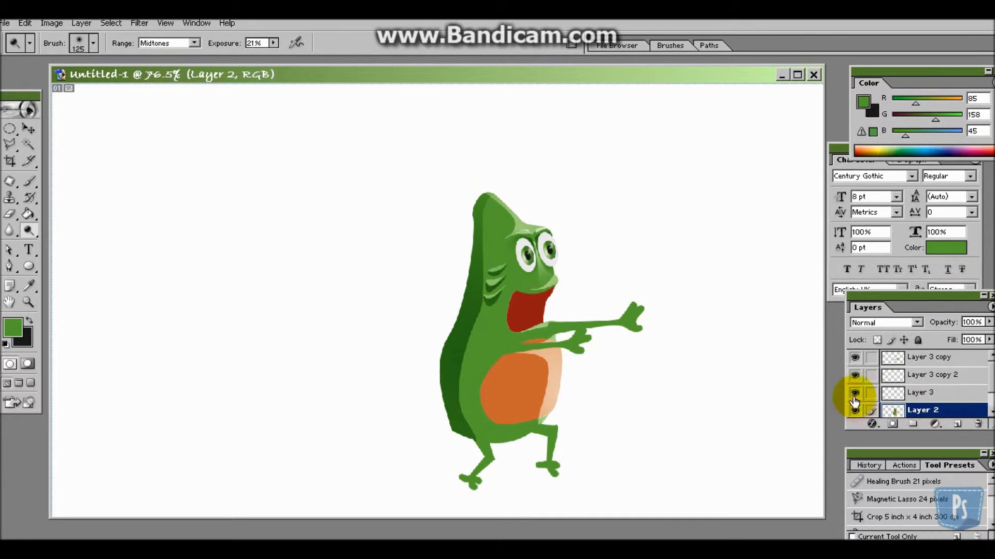
Hide Layer 3 copy, then start a mouth outline on Layer 2
{"action": "left_click", "coordinate": [922, 357]}
{"action": "left_click_drag", "start_coordinate": [28, 231], "coordinate": [78, 253]}
{"action": "left_click", "coordinate": [9, 265]}
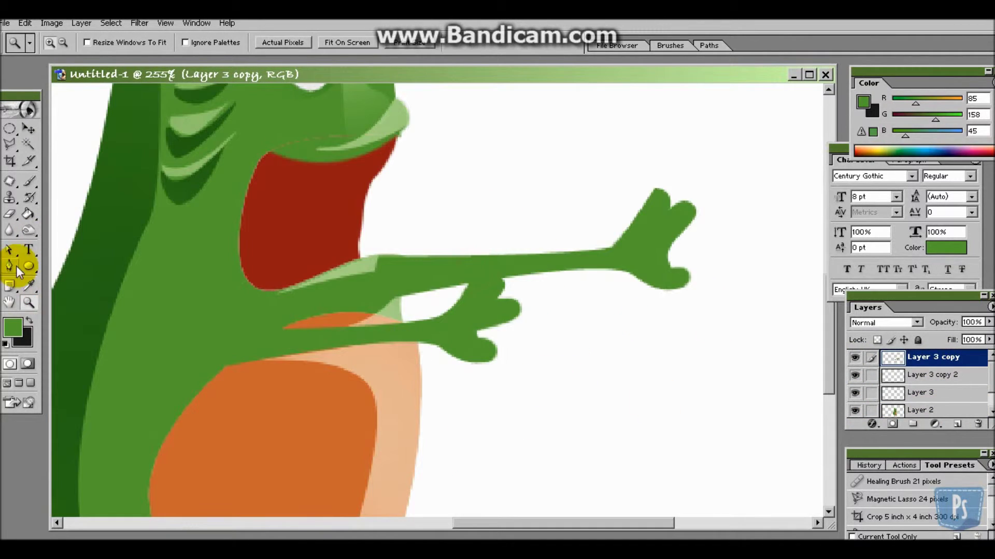
{"action": "left_click", "coordinate": [922, 392]}
{"action": "left_click", "coordinate": [412, 277]}
{"action": "right_click", "coordinate": [540, 323]}
{"action": "left_click", "coordinate": [233, 262]}
Outline the belly highlight area, select it and lighten it
{"action": "left_click", "coordinate": [233, 429]}
{"action": "right_click", "coordinate": [334, 264]}
{"action": "left_click", "coordinate": [348, 314]}
{"action": "key", "text": "Return"}
{"action": "key", "text": "z"}
{"action": "left_click", "coordinate": [341, 44]}
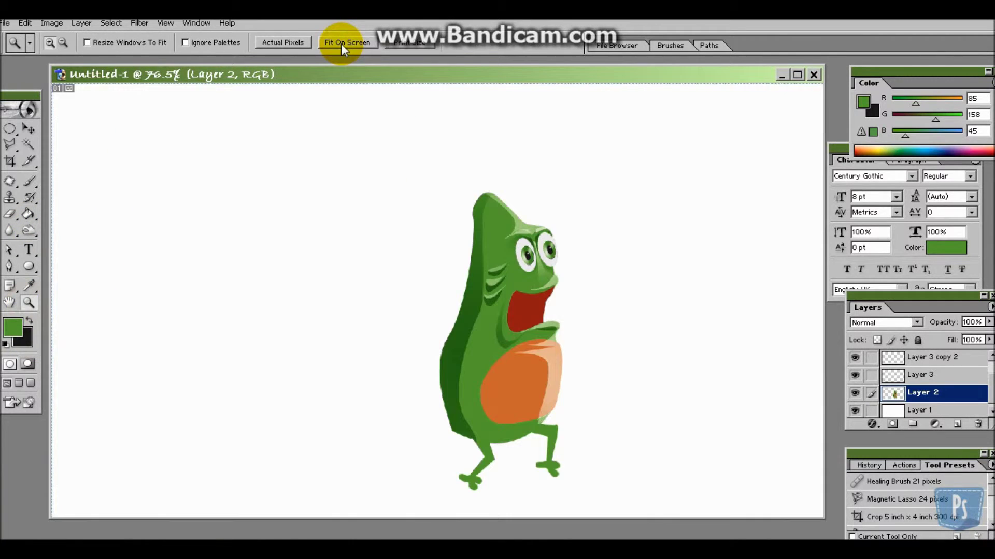
{"action": "key", "text": "o"}
{"action": "left_click", "coordinate": [528, 444]}
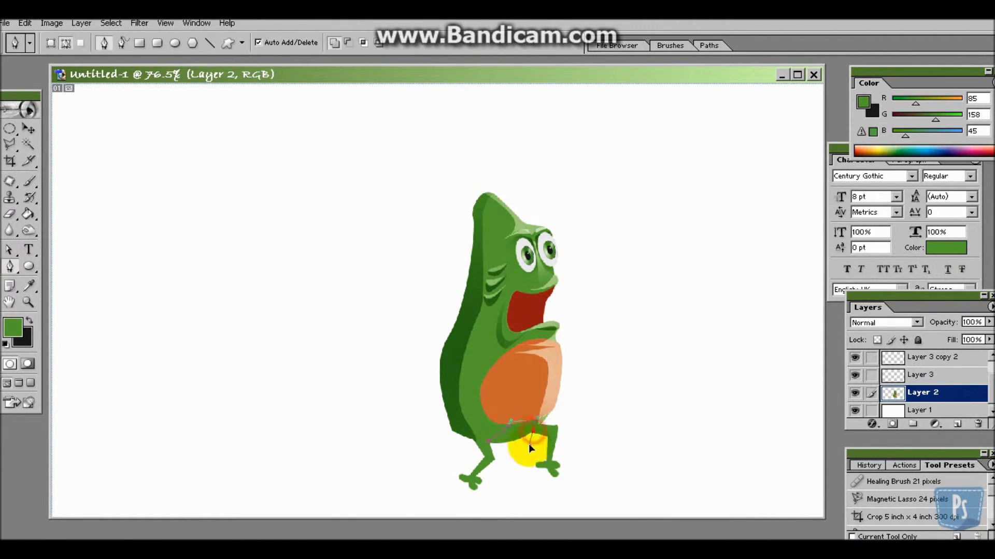
Fill background Layer 1 green and start choosing a purple colour
{"action": "left_click", "coordinate": [919, 410]}
{"action": "left_click", "coordinate": [28, 214]}
{"action": "left_click", "coordinate": [207, 259]}
{"action": "left_click", "coordinate": [13, 327]}
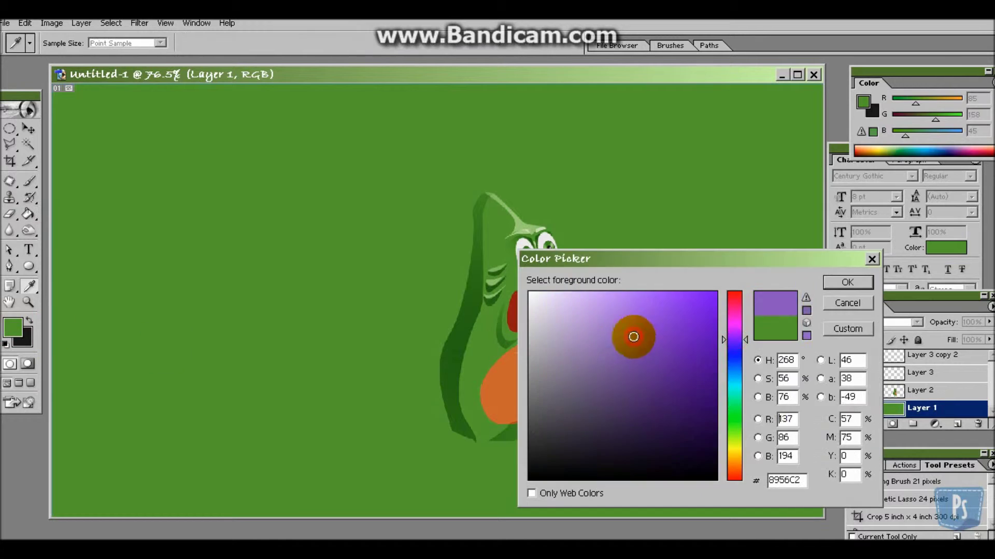
Fill the background layer purple, then hide it
{"action": "left_click", "coordinate": [847, 282]}
{"action": "left_click", "coordinate": [282, 339]}
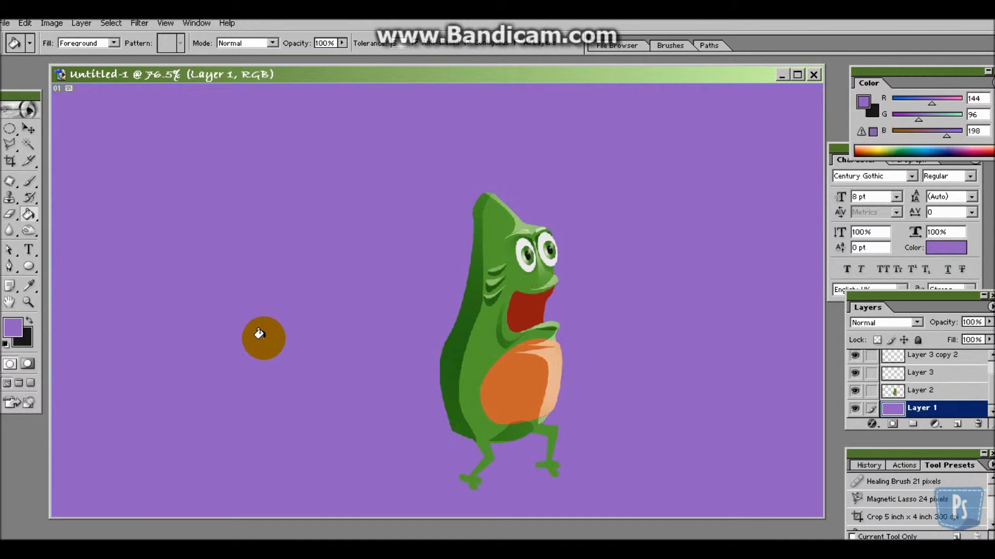
{"action": "left_click", "coordinate": [854, 409]}
On Layer 2, draw a tongue path leftward from the mouth and select it
{"action": "left_click", "coordinate": [919, 390]}
{"action": "key", "text": "p"}
{"action": "left_click", "coordinate": [513, 295]}
{"action": "left_click_drag", "start_coordinate": [419, 334], "coordinate": [446, 340]}
{"action": "left_click_drag", "start_coordinate": [309, 369], "coordinate": [296, 344]}
{"action": "key", "text": "ctrl+Return"}
{"action": "key", "text": "ctrl+plus"}
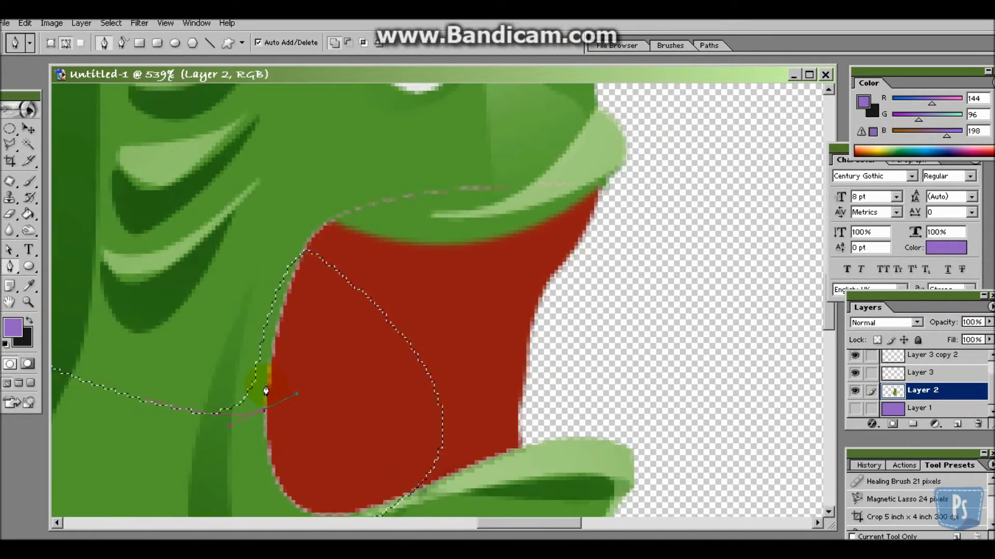
{"action": "left_click_drag", "start_coordinate": [326, 223], "coordinate": [347, 213]}
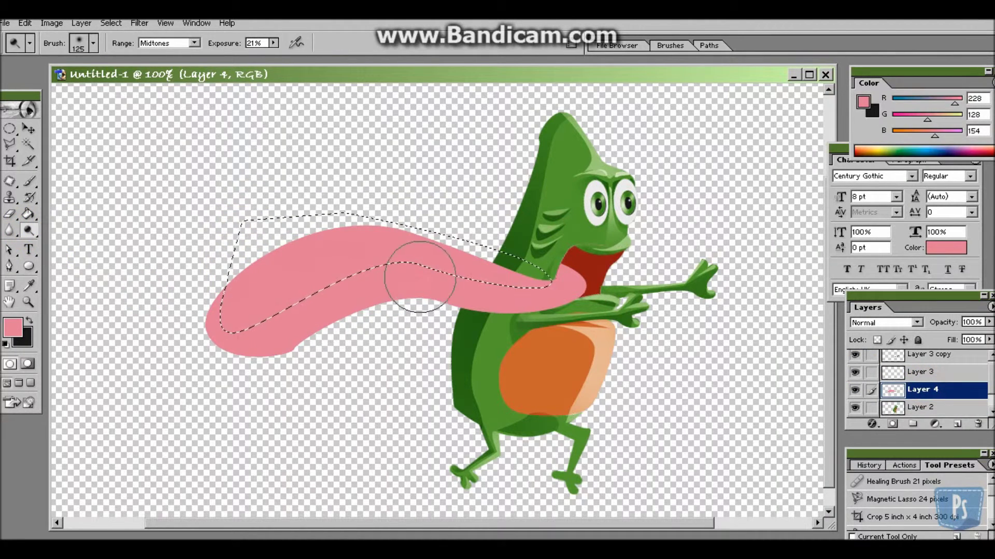
Lighten the tongue's top and trace a curved outline along its underside
{"action": "mouse_move", "coordinate": [419, 277]}
{"action": "left_mouse_down"}
{"action": "mouse_move", "coordinate": [182, 238]}
{"action": "mouse_move", "coordinate": [233, 251]}
{"action": "left_mouse_up"}
{"action": "key", "text": "ctrl+d"}
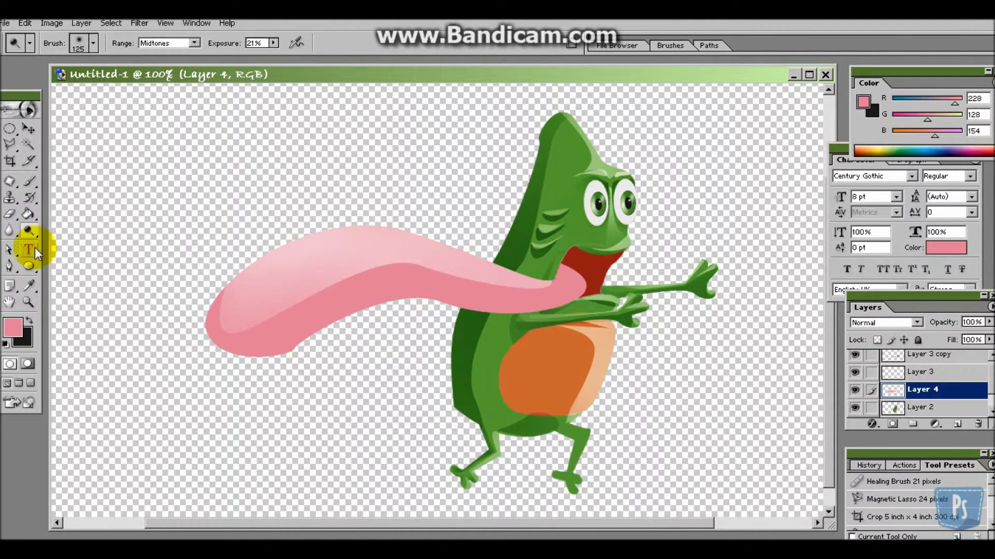
{"action": "left_click", "coordinate": [10, 265]}
{"action": "left_click_drag", "start_coordinate": [231, 346], "coordinate": [272, 339]}
{"action": "left_click_drag", "start_coordinate": [355, 300], "coordinate": [372, 286]}
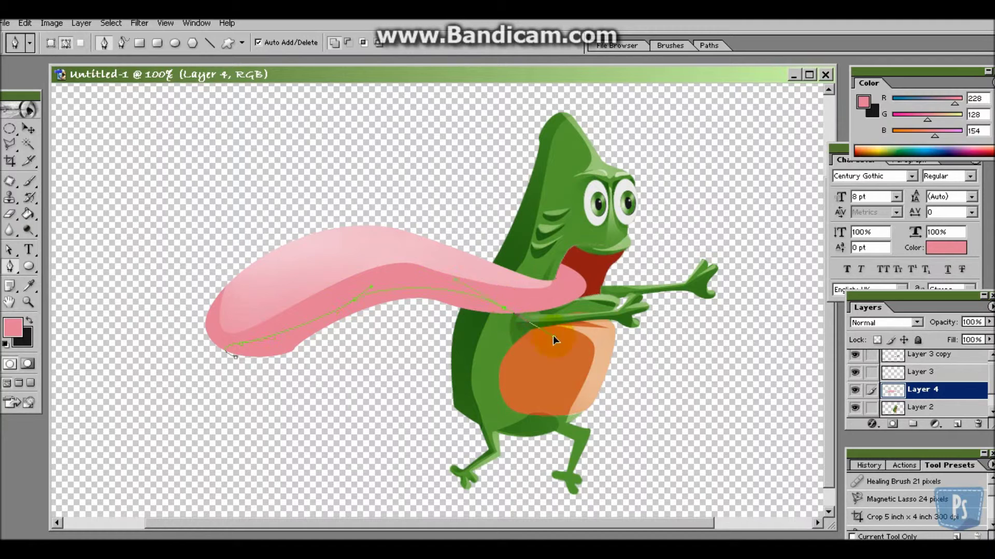
{"action": "left_click_drag", "start_coordinate": [564, 311], "coordinate": [613, 334]}
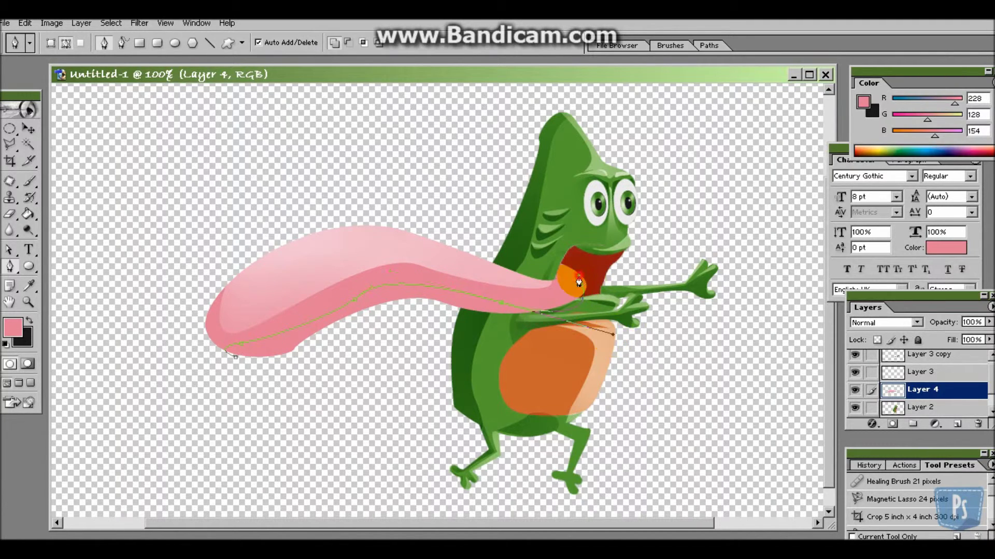
{"action": "left_click_drag", "start_coordinate": [544, 374], "coordinate": [438, 375]}
Make the underside outline a selection and set a 100 px shading brush
{"action": "left_click", "coordinate": [246, 409]}
{"action": "right_click", "coordinate": [278, 375]}
{"action": "left_click", "coordinate": [342, 433]}
{"action": "left_click", "coordinate": [29, 230]}
{"action": "key", "text": "bracketright"}
{"action": "key", "text": "bracketright"}
{"action": "key", "text": "bracketright"}
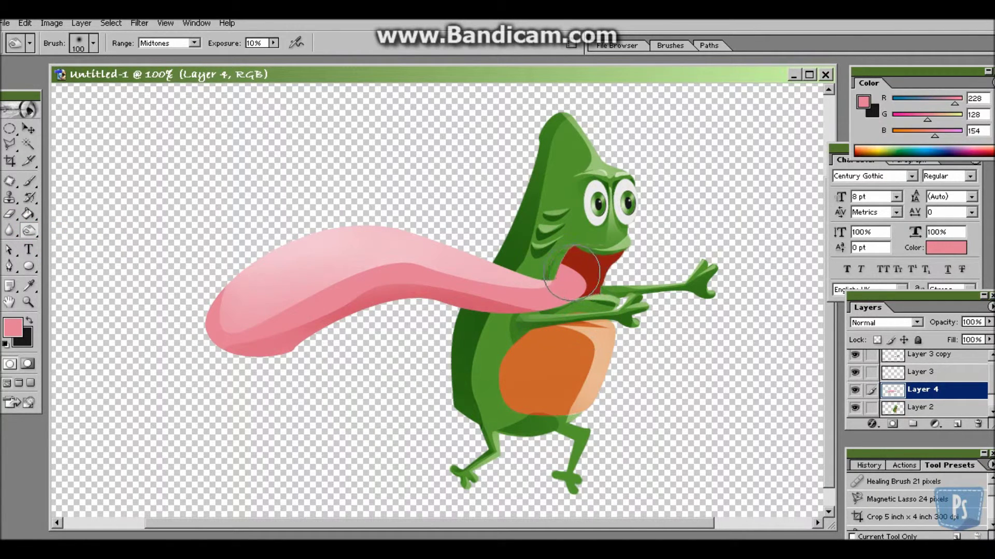
{"action": "left_click", "coordinate": [9, 267]}
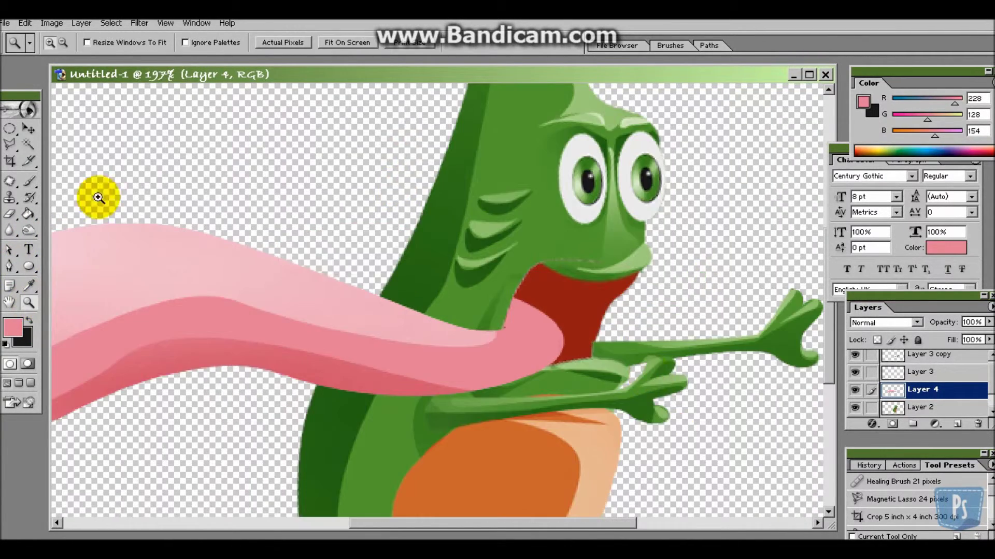
Turn the traced tongue outline into a selection
{"action": "scroll", "coordinate": [609, 231], "scroll_direction": "up", "scroll_amount": 2}
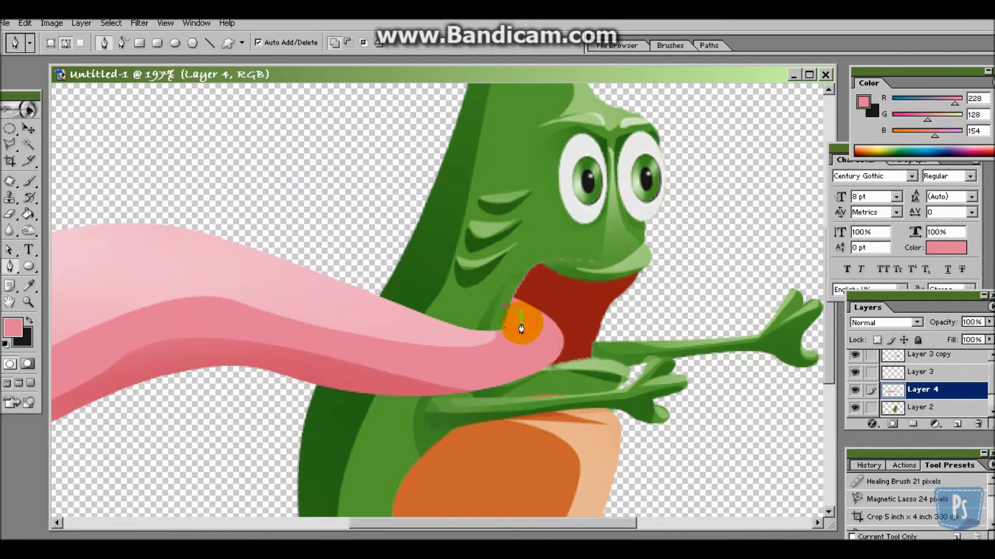
{"action": "right_click", "coordinate": [509, 313]}
{"action": "left_click", "coordinate": [573, 222]}
{"action": "left_click", "coordinate": [28, 231]}
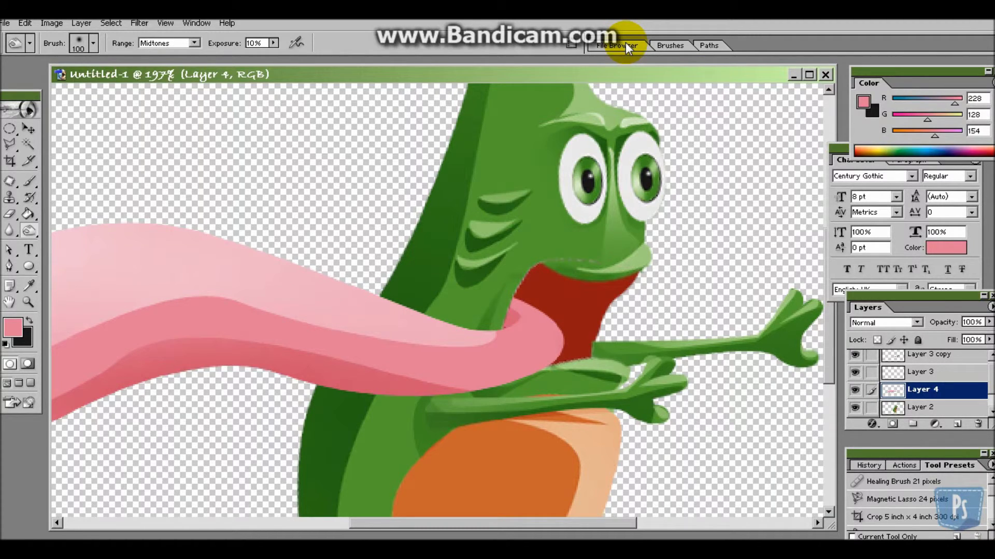
Outline the tongue root, darken it, then fit the whole frog on screen
{"action": "left_click", "coordinate": [10, 266]}
{"action": "left_click", "coordinate": [532, 333]}
{"action": "left_click", "coordinate": [508, 380]}
{"action": "left_click", "coordinate": [551, 369]}
{"action": "right_click", "coordinate": [545, 269]}
{"action": "left_click", "coordinate": [70, 242]}
{"action": "key", "text": "ctrl+Return"}
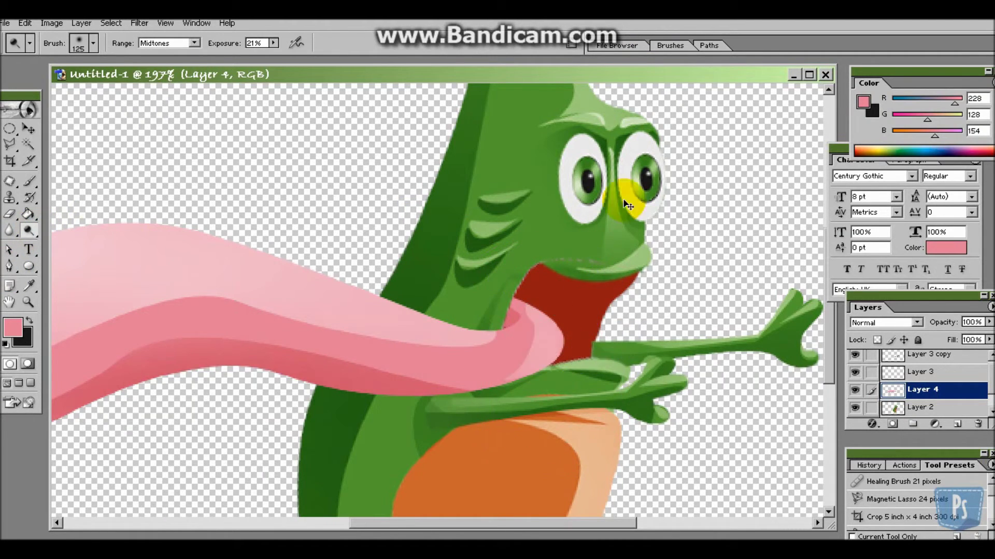
{"action": "key", "text": "ctrl+minus"}
{"action": "left_click", "coordinate": [28, 303]}
{"action": "left_click", "coordinate": [345, 43]}
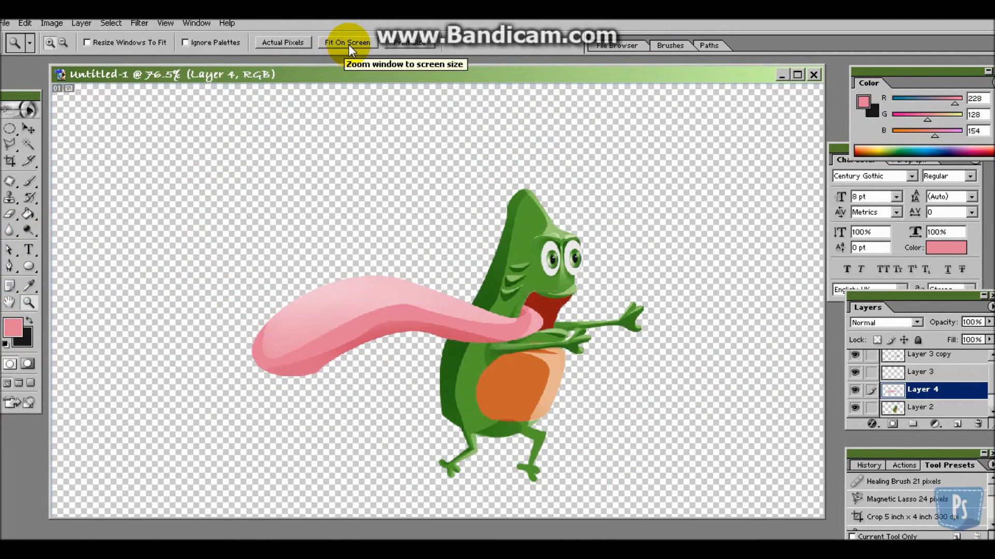